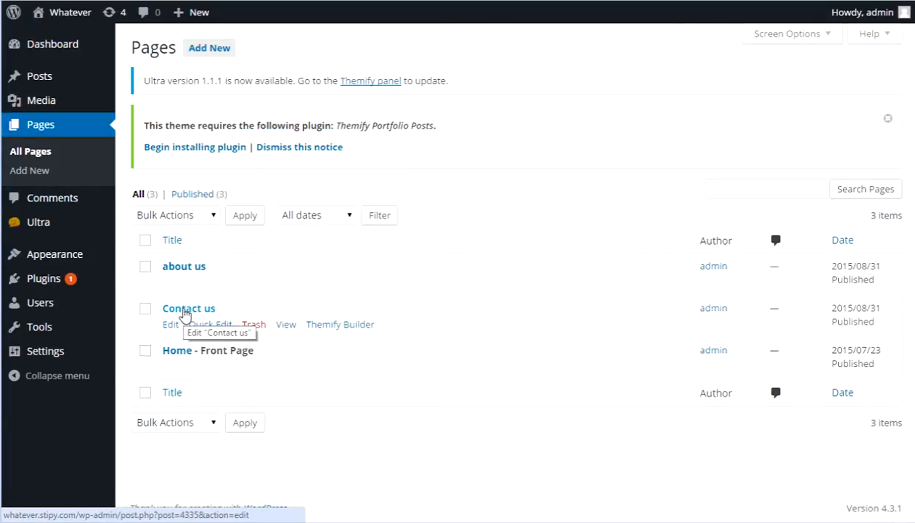
Open the Contact us page for editing and look through the edit screen down to its Themify Custom Panel.
click(186, 310)
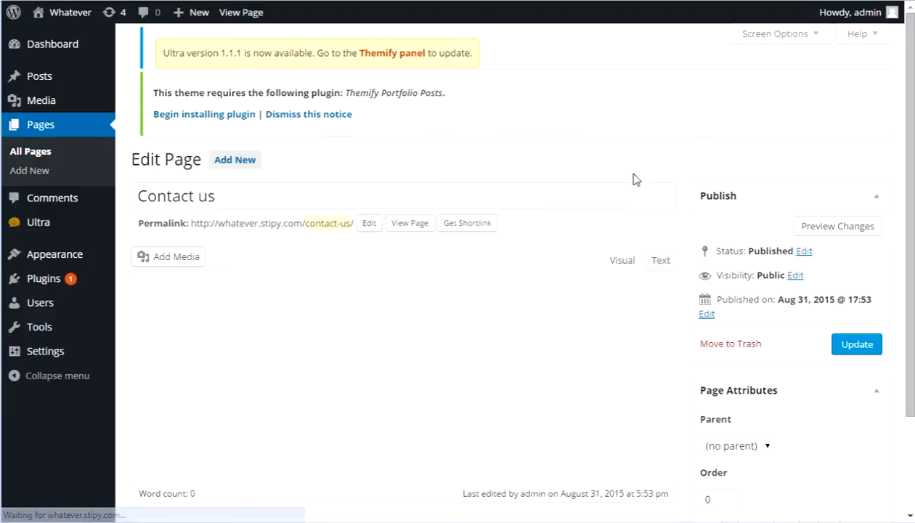
scroll(661, 153, down, 4)
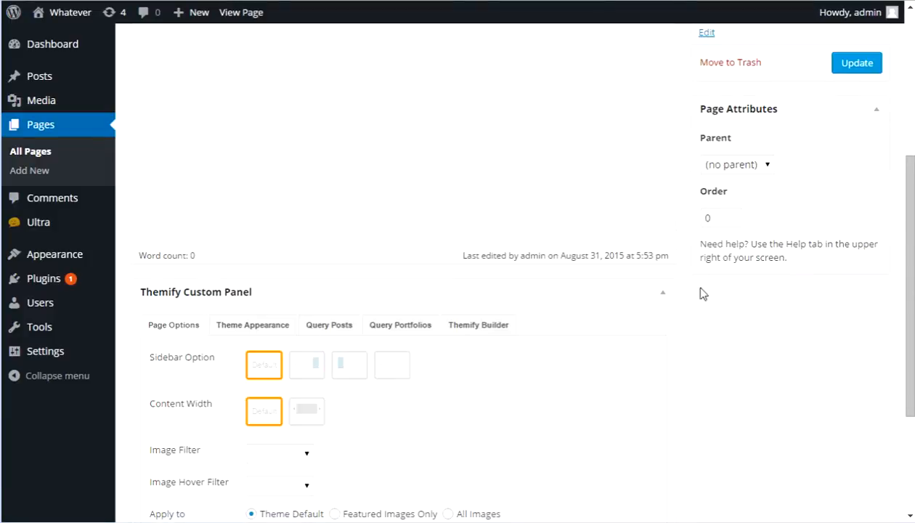
scroll(702, 293, down, 2)
scroll(709, 307, up, 5)
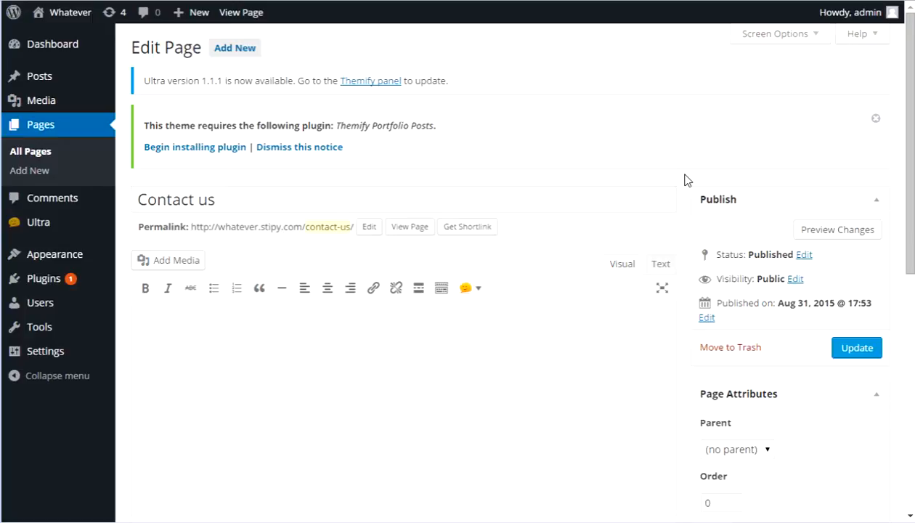
scroll(687, 180, down, 5)
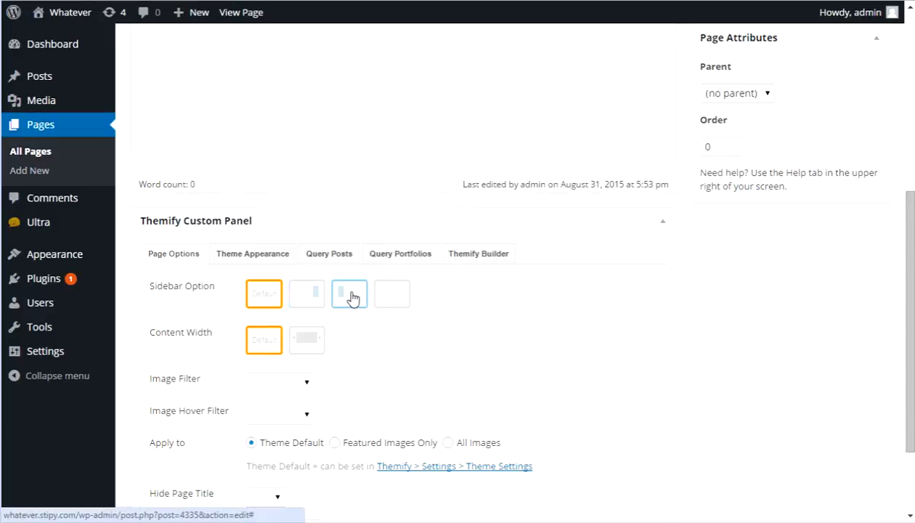
Examine the Theme Appearance options in the Themify Custom Panel, from body background and accent color to the footer elements.
click(280, 253)
scroll(508, 297, down, 2)
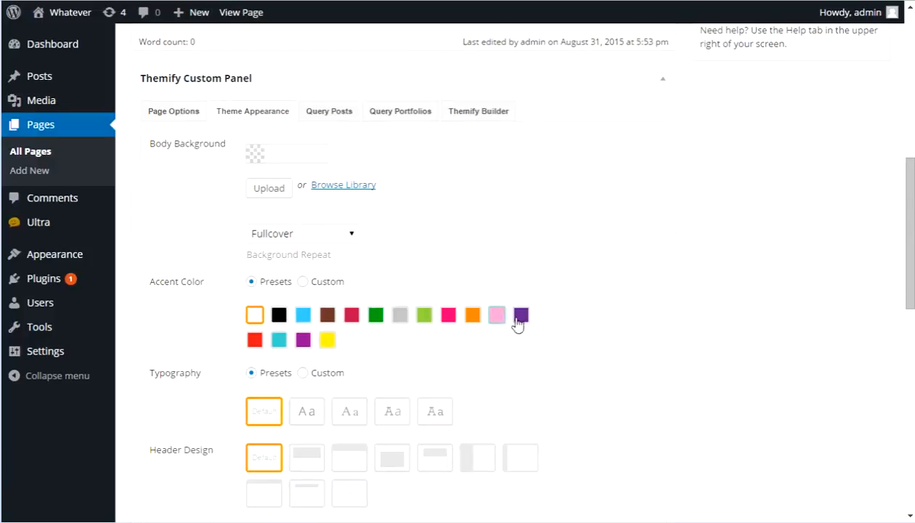
scroll(363, 305, down, 3)
scroll(559, 279, down, 4)
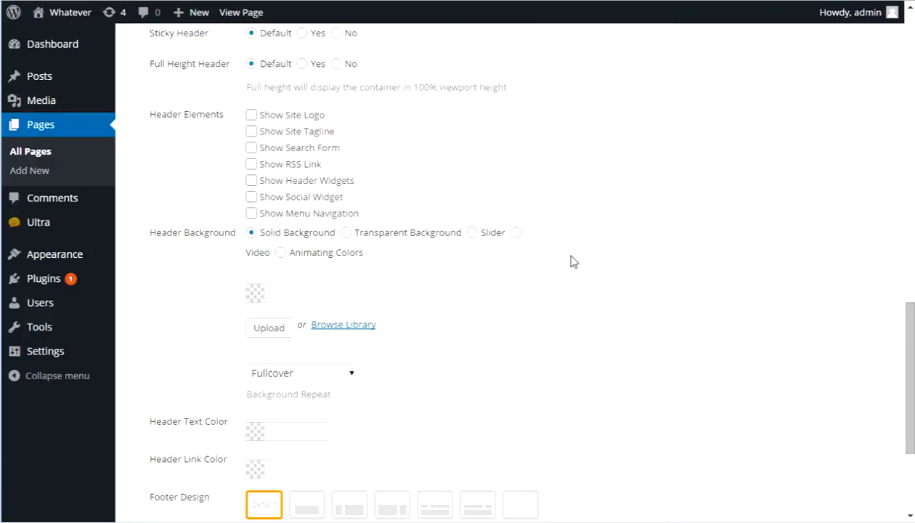
scroll(570, 259, down, 3)
scroll(583, 190, up, 4)
scroll(535, 188, down, 2)
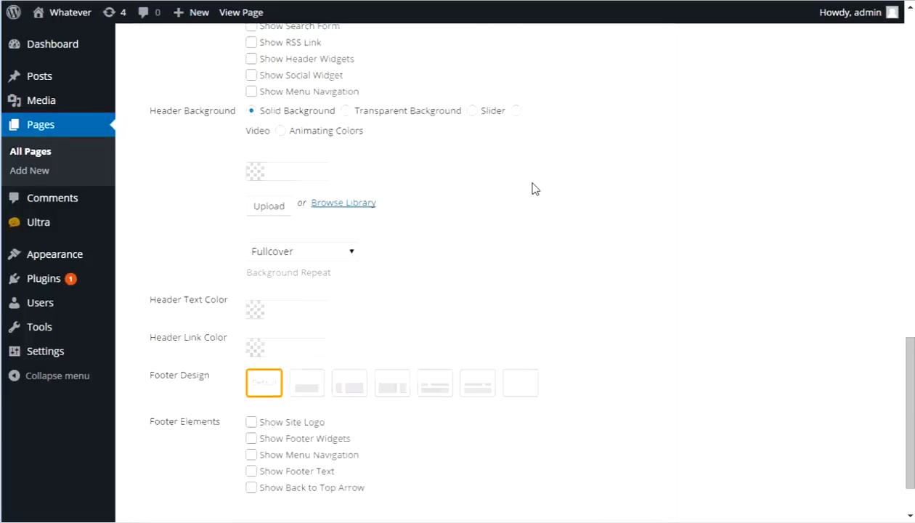
scroll(249, 331, down, 2)
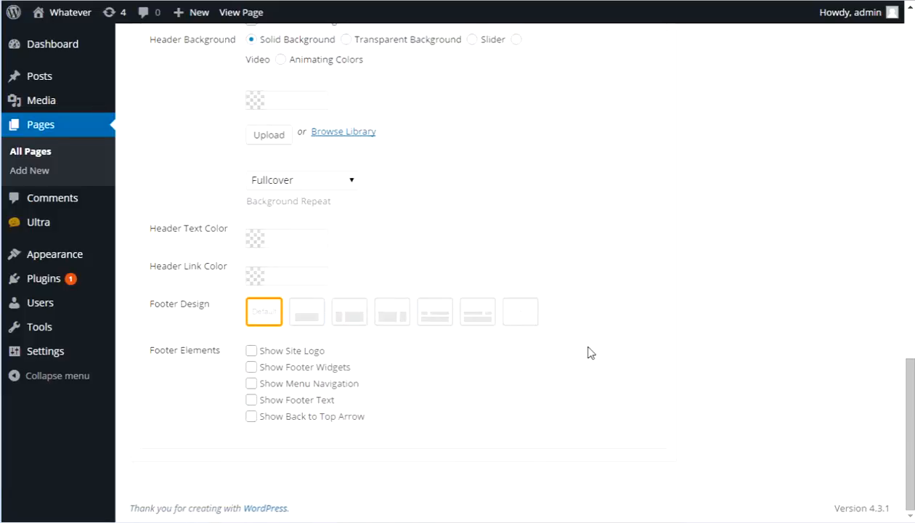
scroll(591, 352, up, 7)
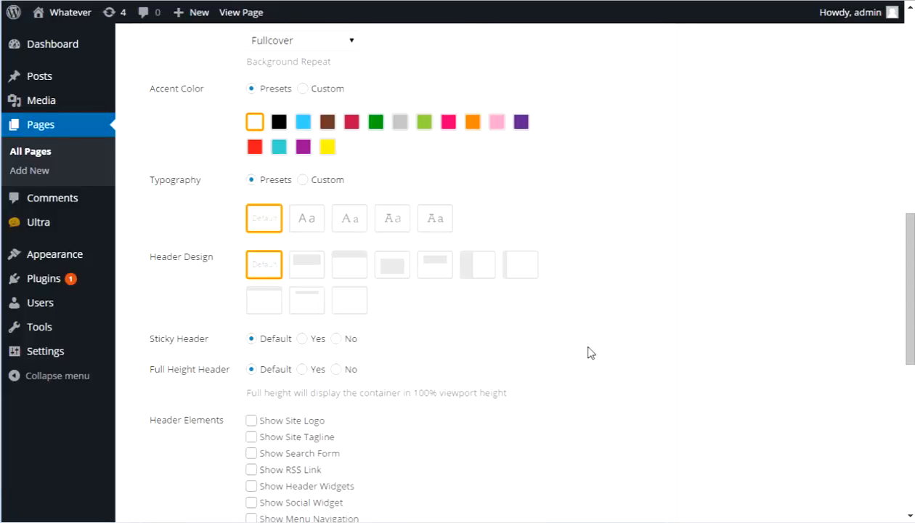
scroll(607, 170, up, 3)
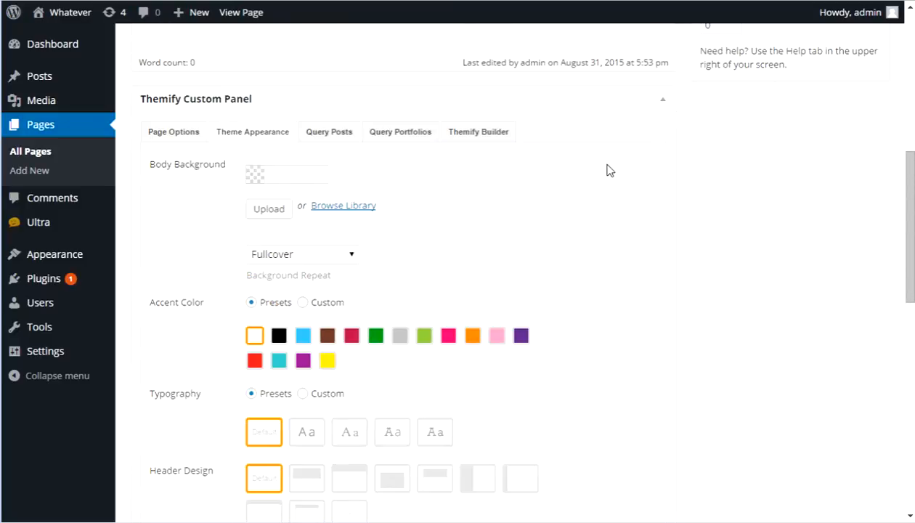
click(178, 137)
click(252, 137)
Open the Themify Builder section for the Contact us page.
scroll(559, 201, up, 5)
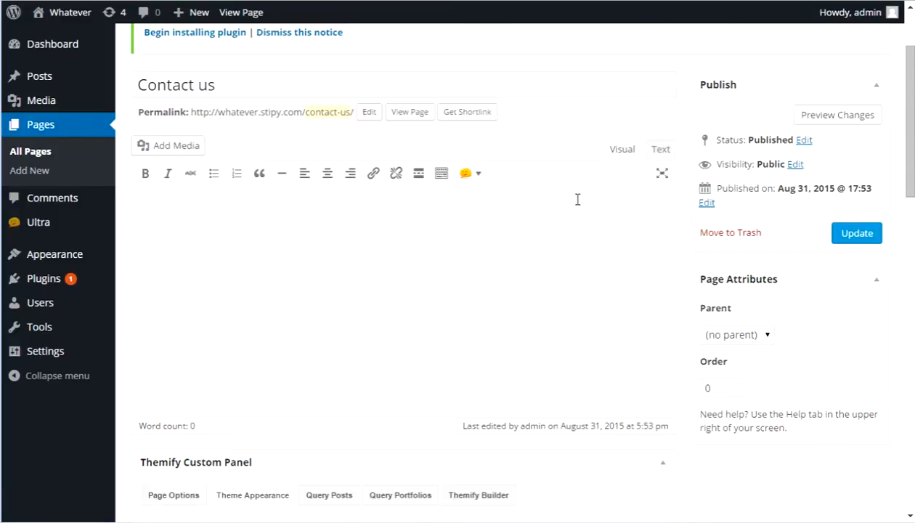
scroll(508, 225, down, 2)
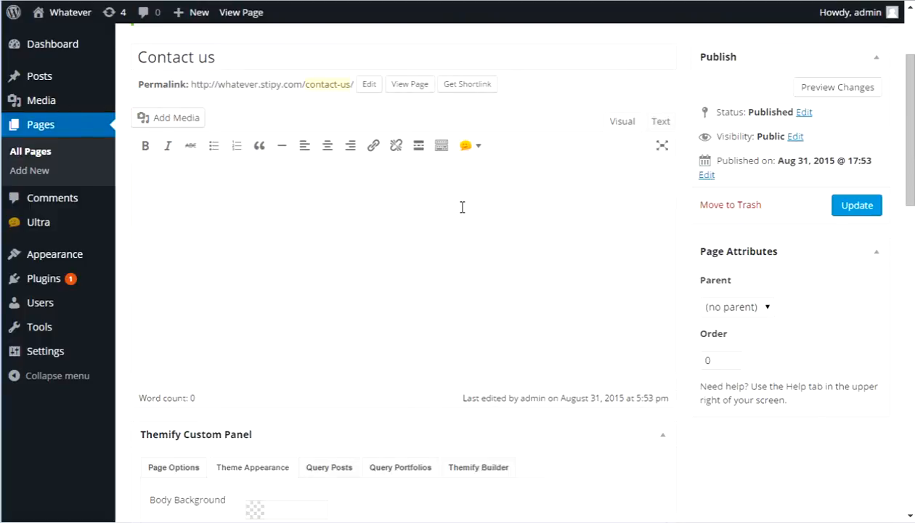
click(227, 194)
scroll(578, 104, down, 3)
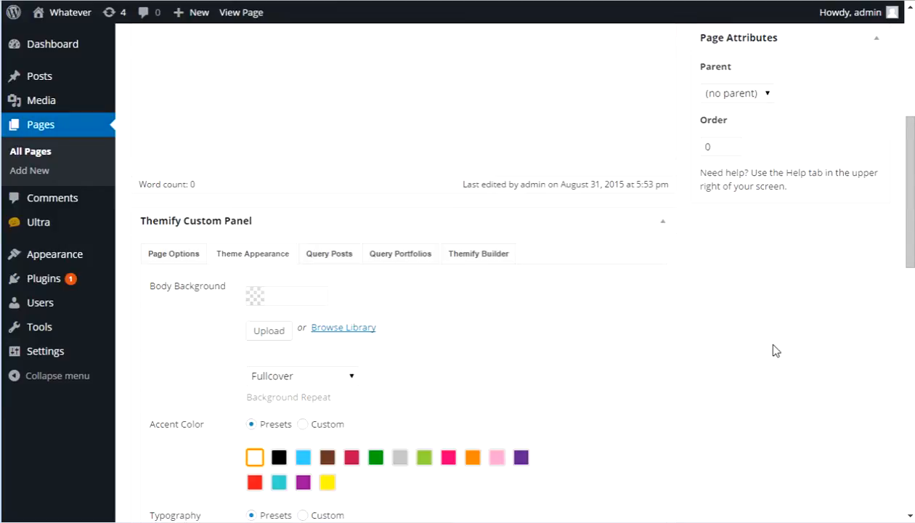
scroll(766, 350, up, 1)
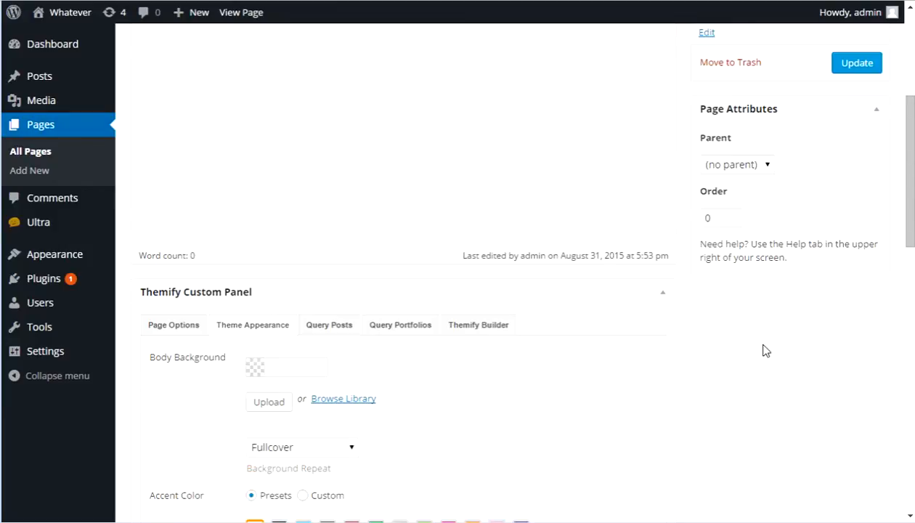
click(479, 327)
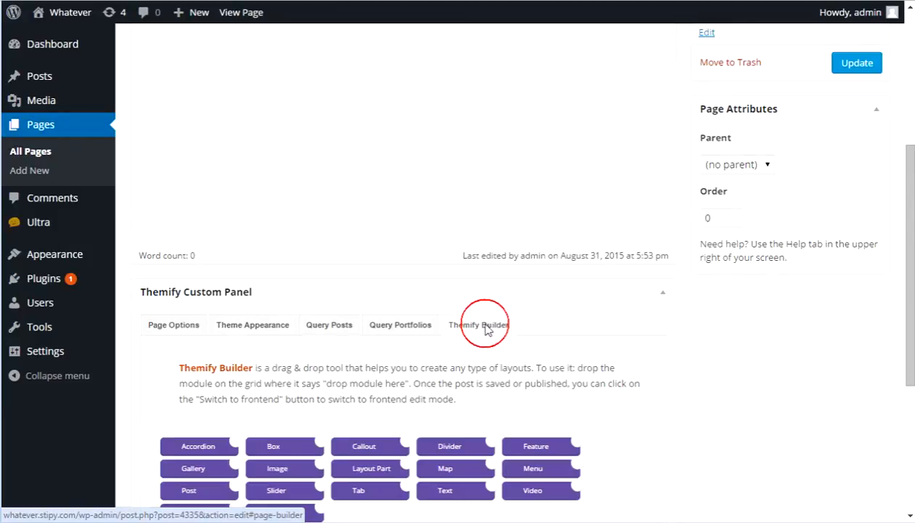
Examine the Themify Builder's modules and empty row in relation to the page's standard content editor.
scroll(746, 321, down, 4)
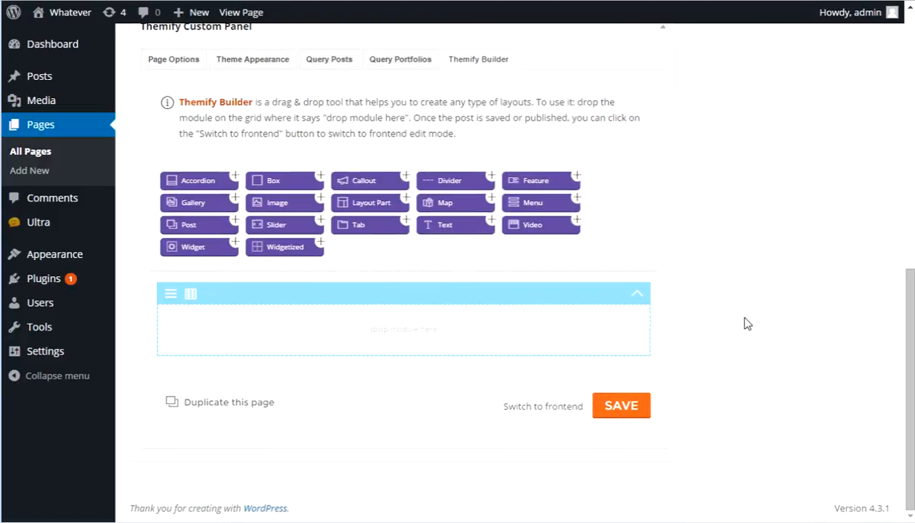
scroll(466, 266, up, 2)
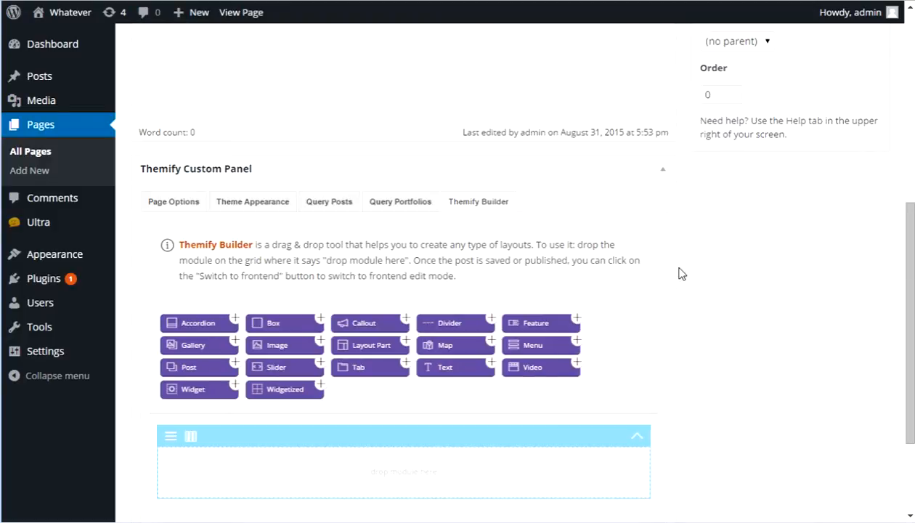
scroll(653, 267, up, 3)
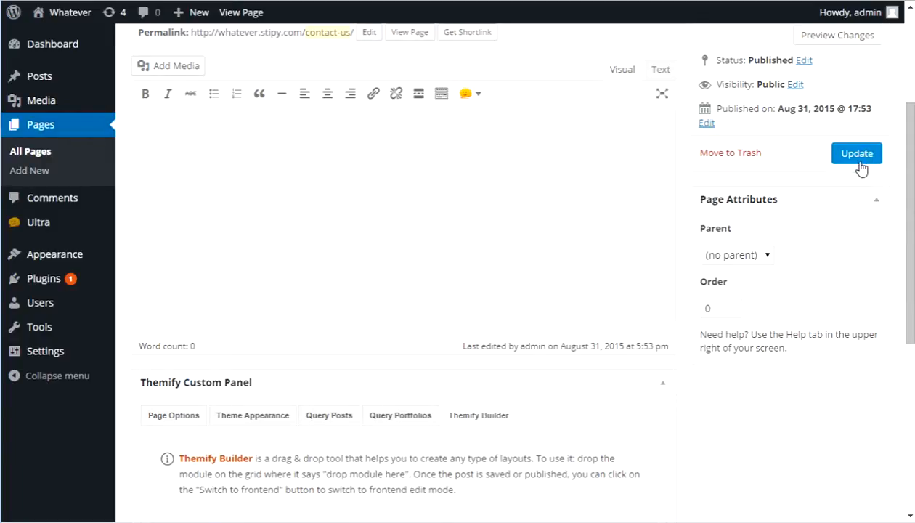
scroll(538, 278, down, 4)
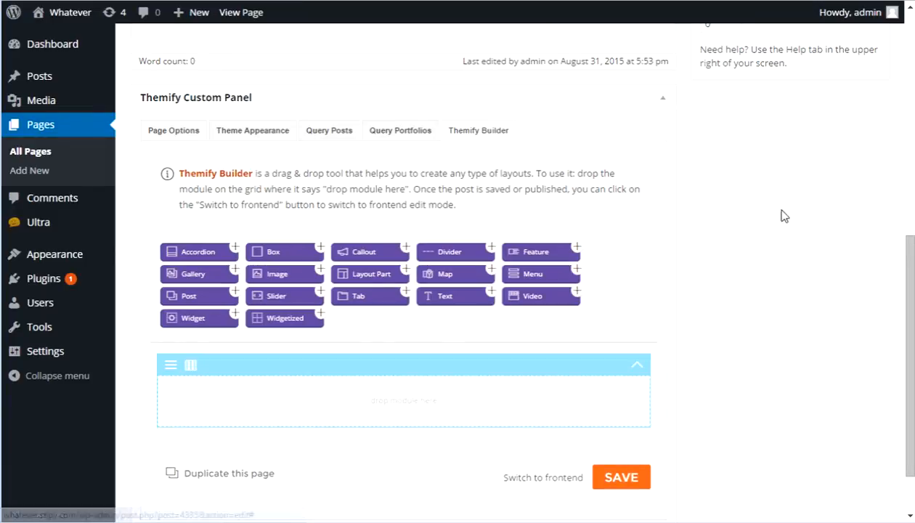
scroll(473, 178, up, 4)
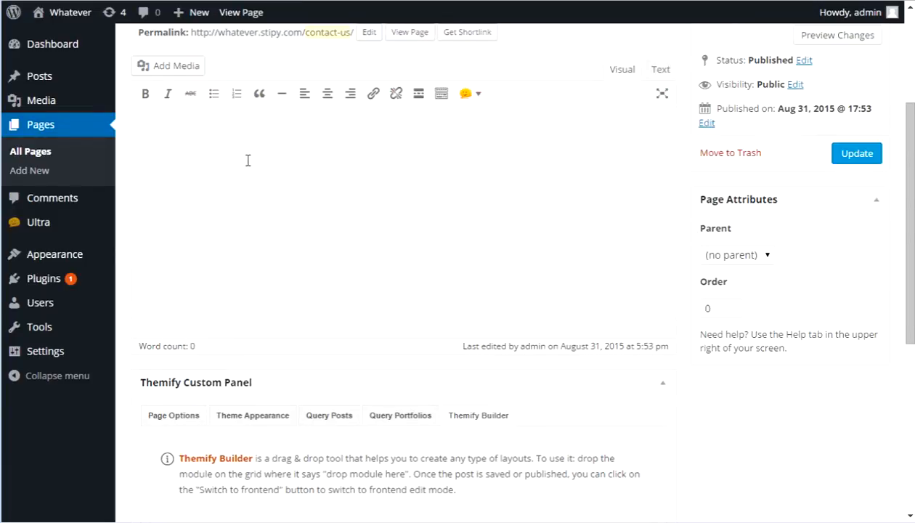
scroll(643, 354, down, 3)
scroll(649, 351, down, 2)
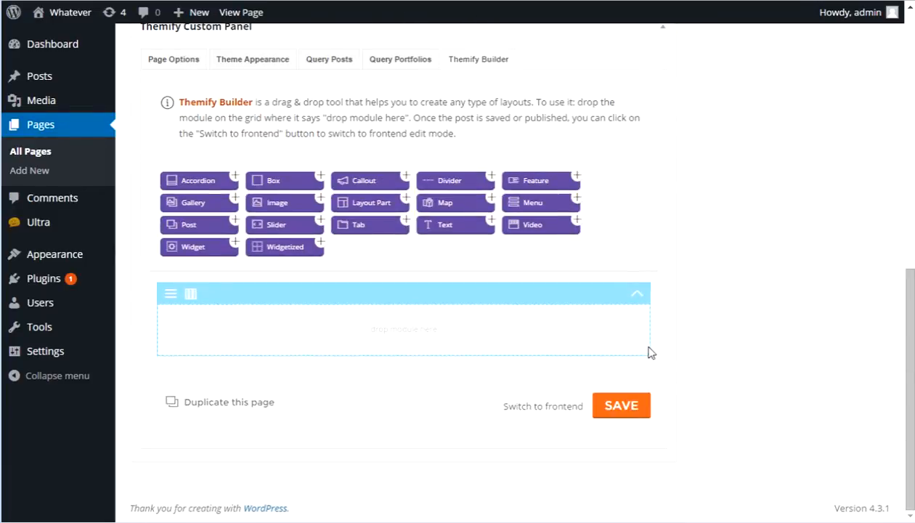
scroll(656, 346, up, 4)
scroll(654, 267, down, 3)
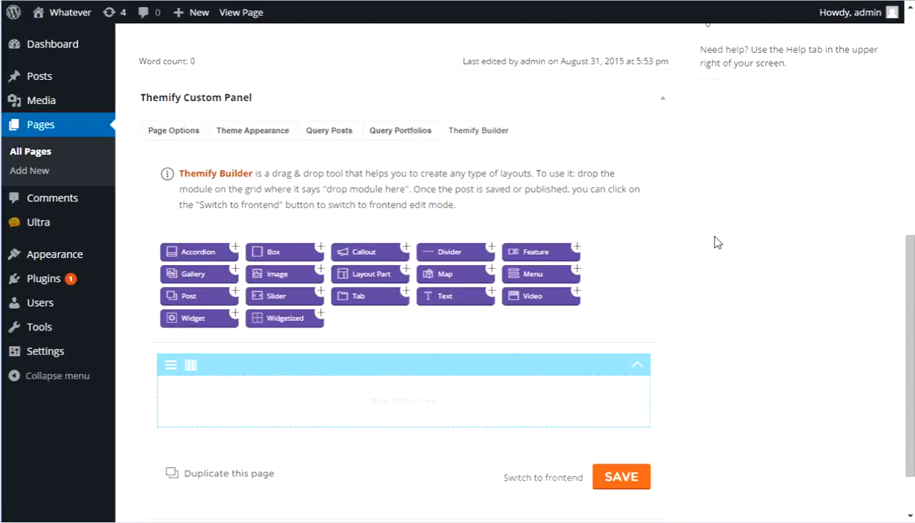
scroll(719, 246, up, 2)
scroll(719, 251, up, 3)
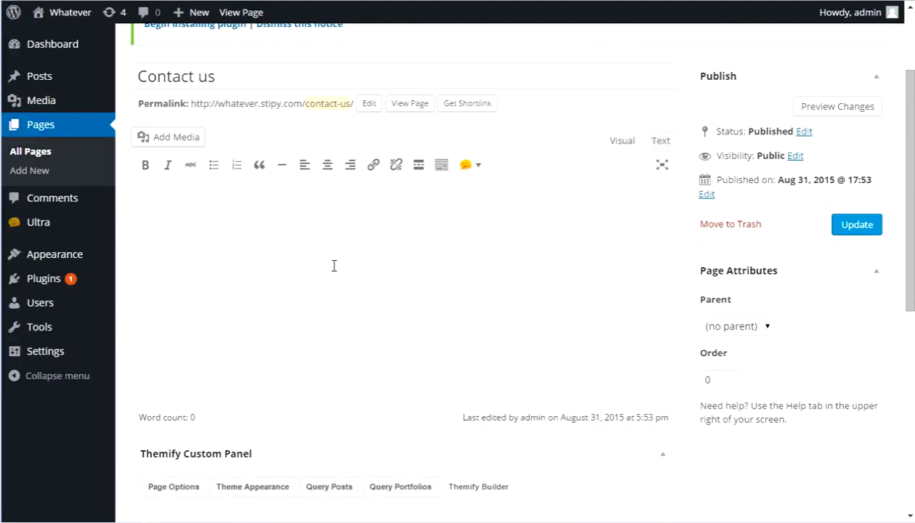
scroll(610, 243, down, 6)
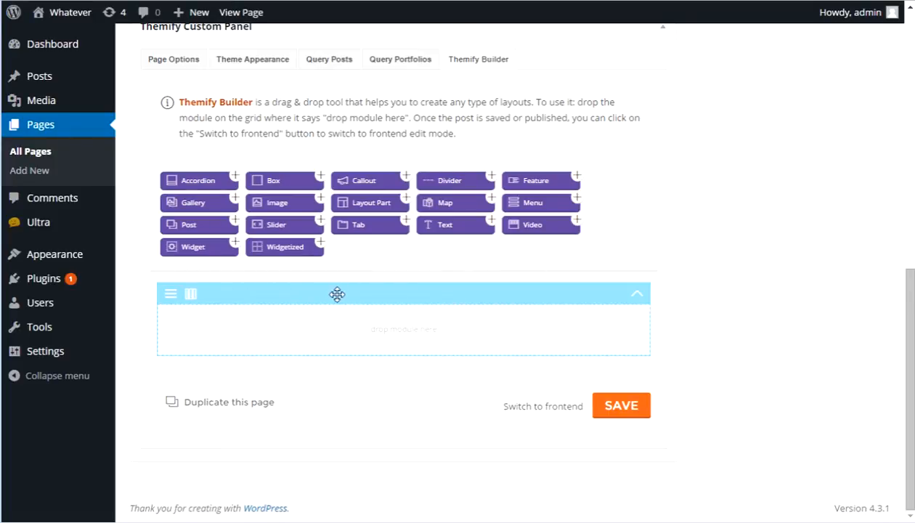
Split the empty Themify Builder row into two equal columns.
mouse_move(195, 299)
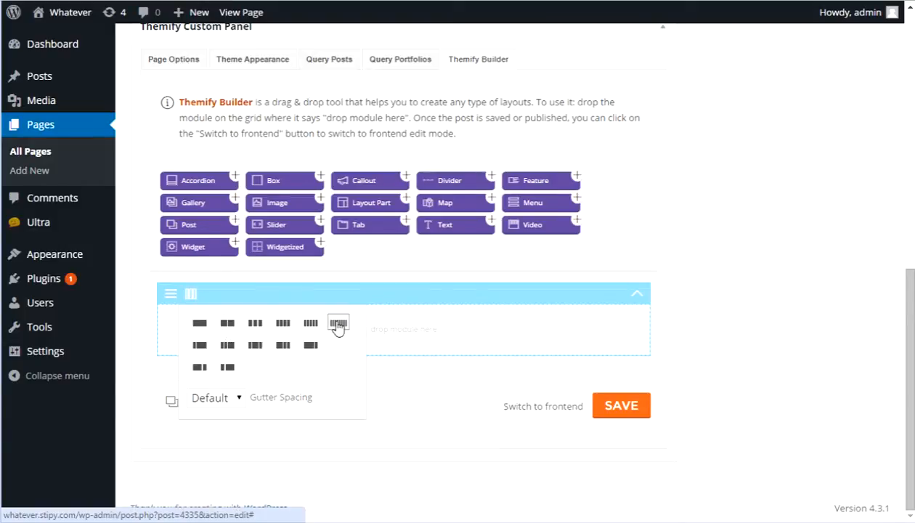
click(242, 400)
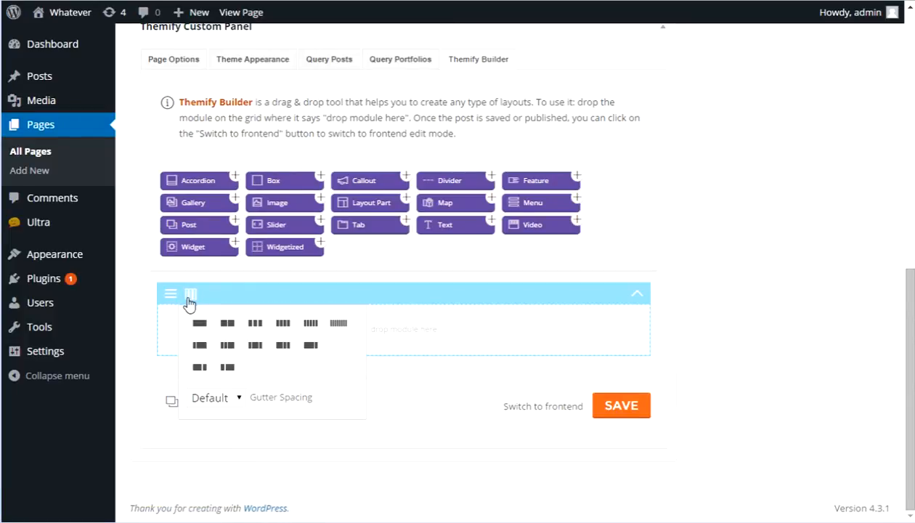
click(229, 328)
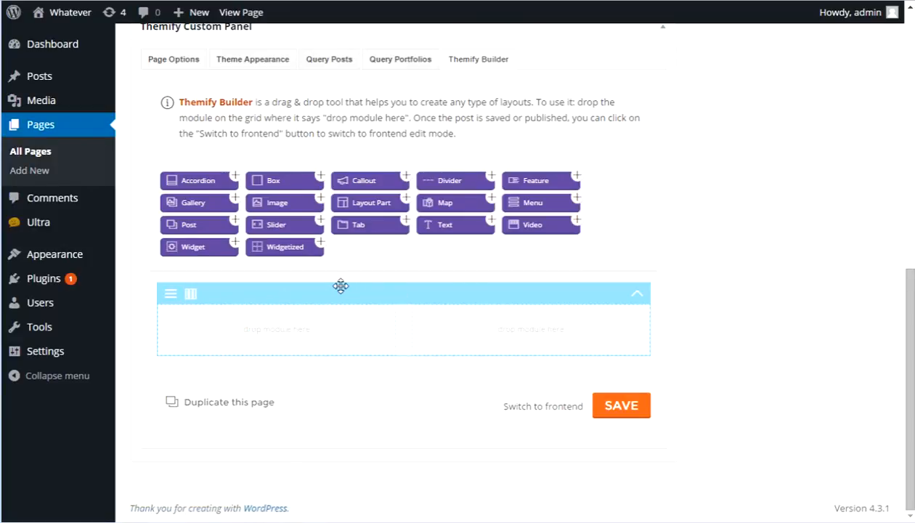
Add a Text module to the row's first column and title it "Contact Us".
drag(459, 225, 262, 324)
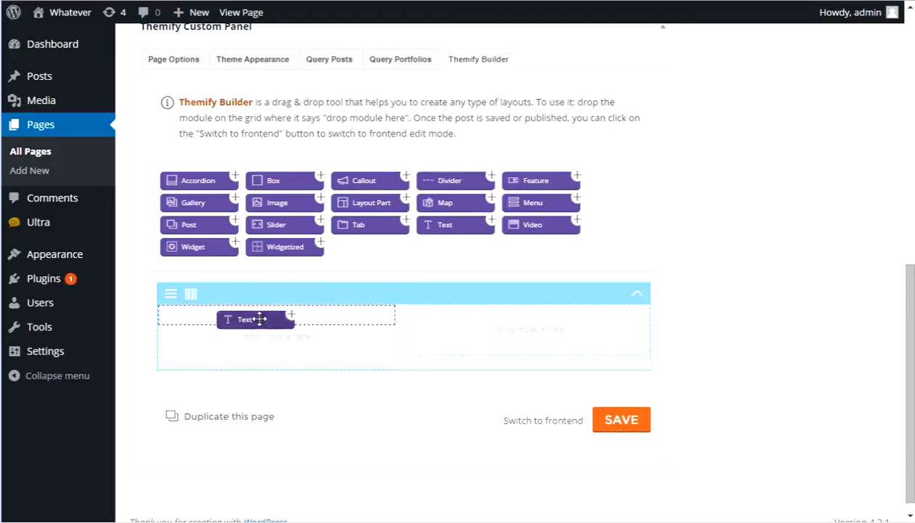
click(339, 158)
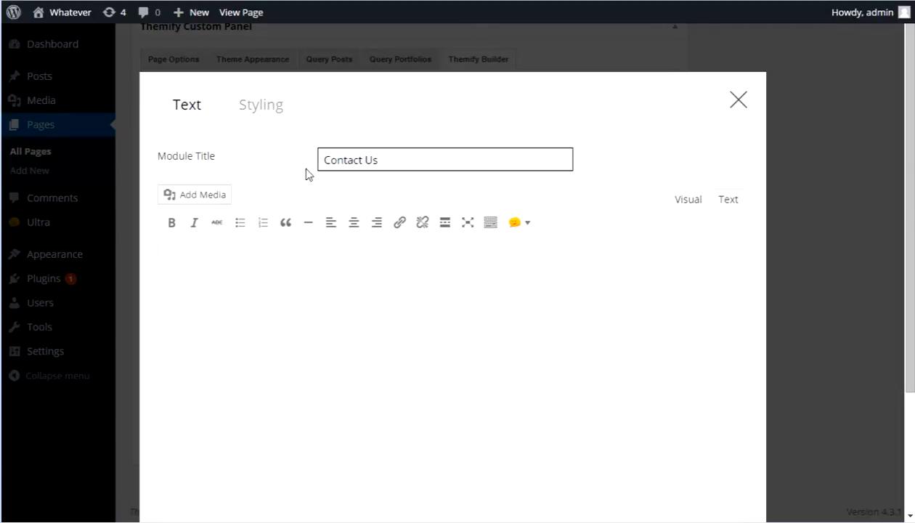
drag(394, 161, 325, 161)
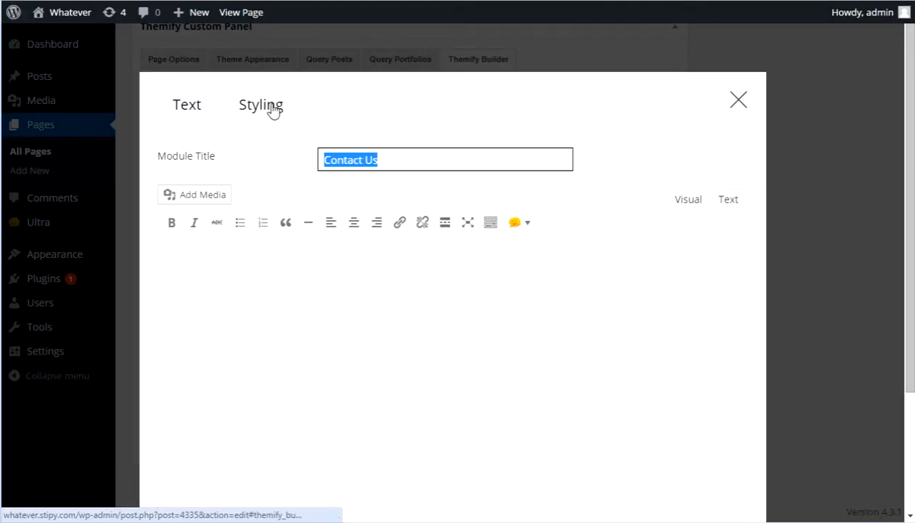
click(210, 264)
Review the Text module's styling options, including the list of animation effects and the background, font, margin and border settings.
click(249, 105)
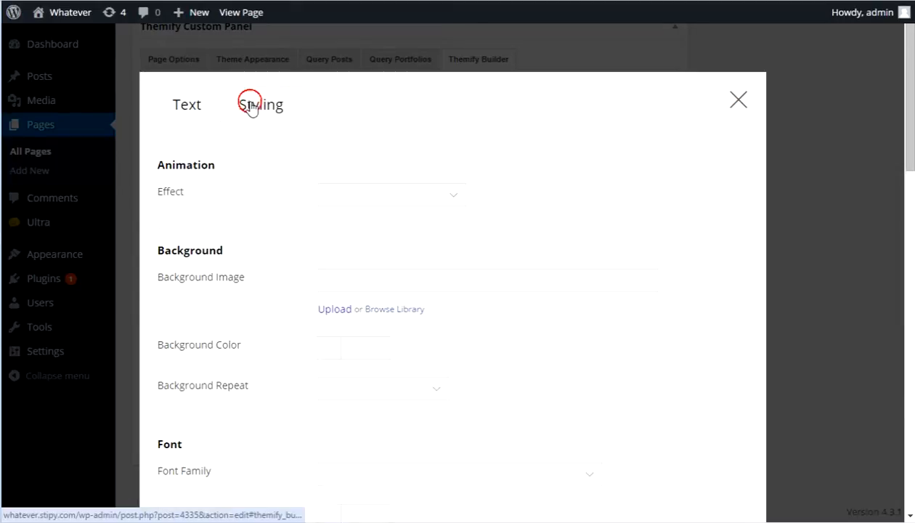
scroll(559, 221, down, 13)
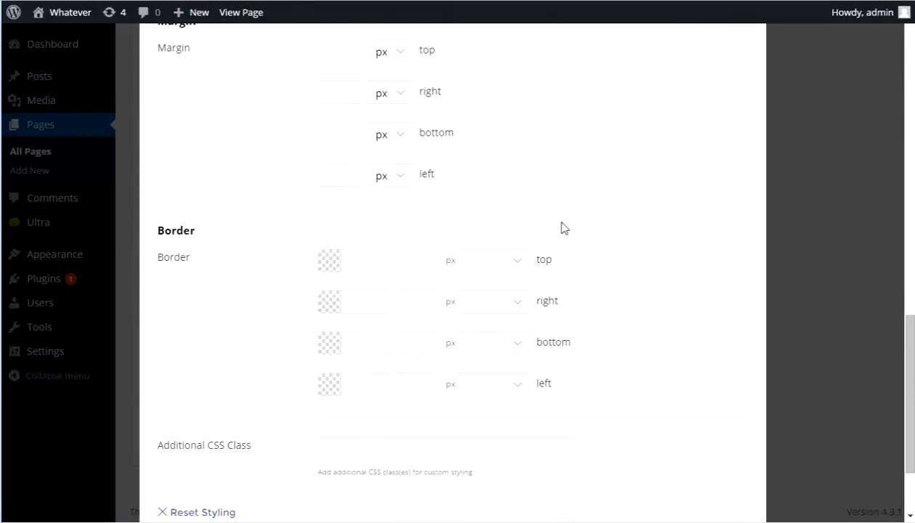
scroll(563, 227, down, 3)
scroll(563, 228, up, 15)
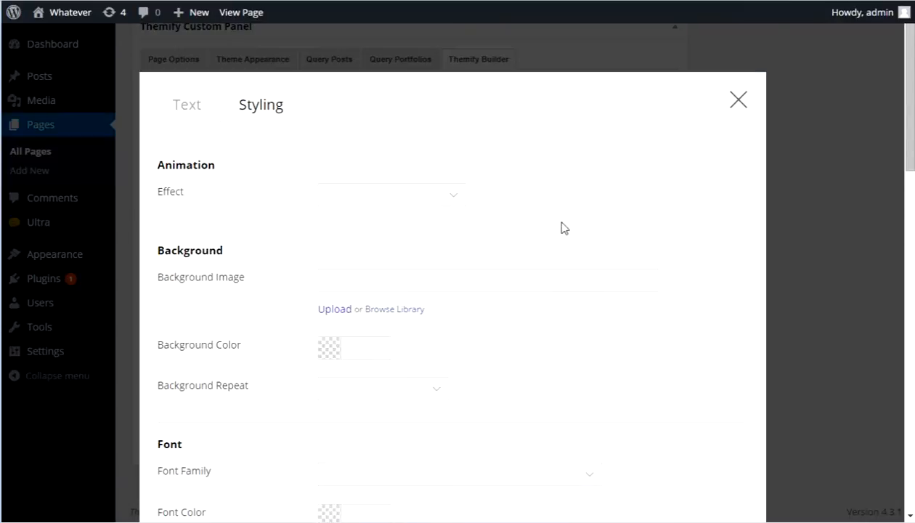
click(390, 194)
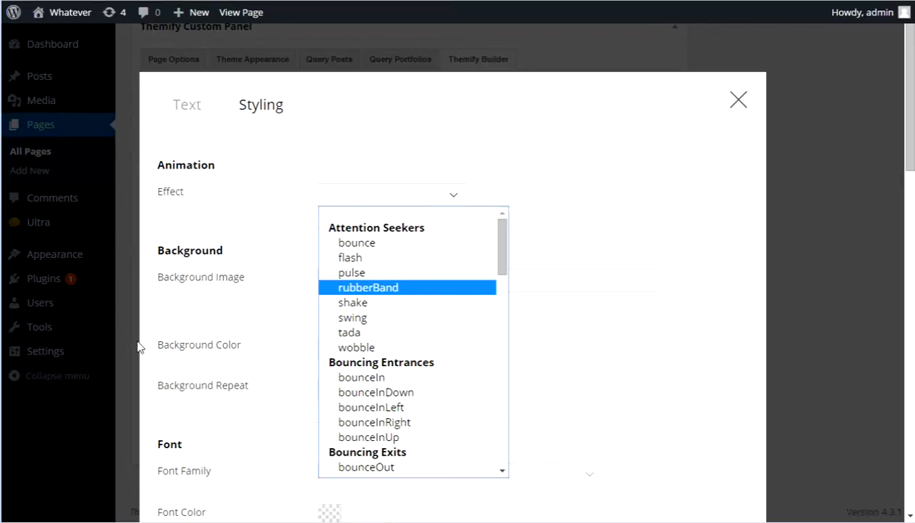
scroll(680, 148, down, 2)
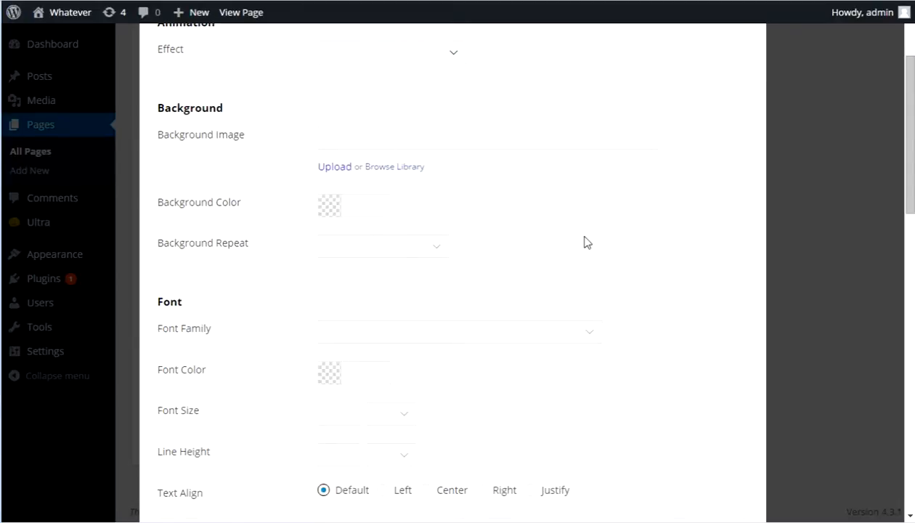
Examine the Text module's background, font and link styling settings, including the available text decoration choices.
scroll(586, 242, up, 2)
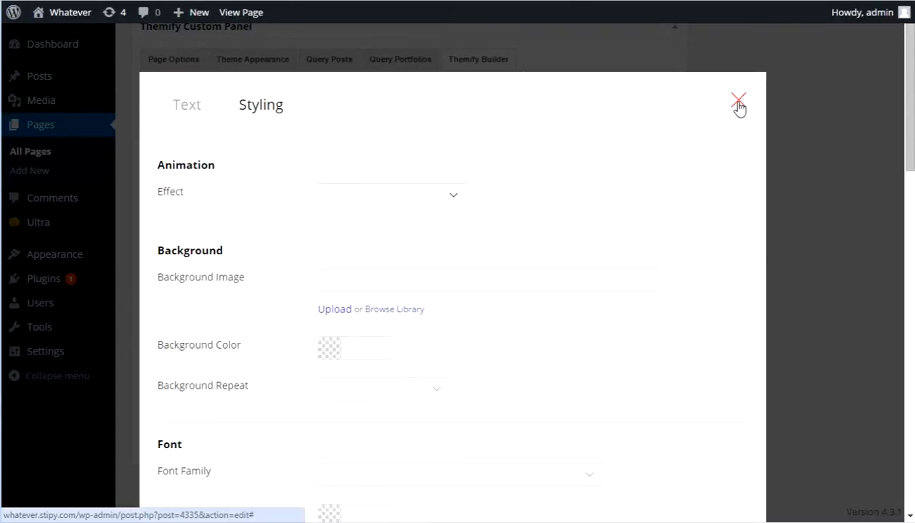
scroll(701, 185, down, 1)
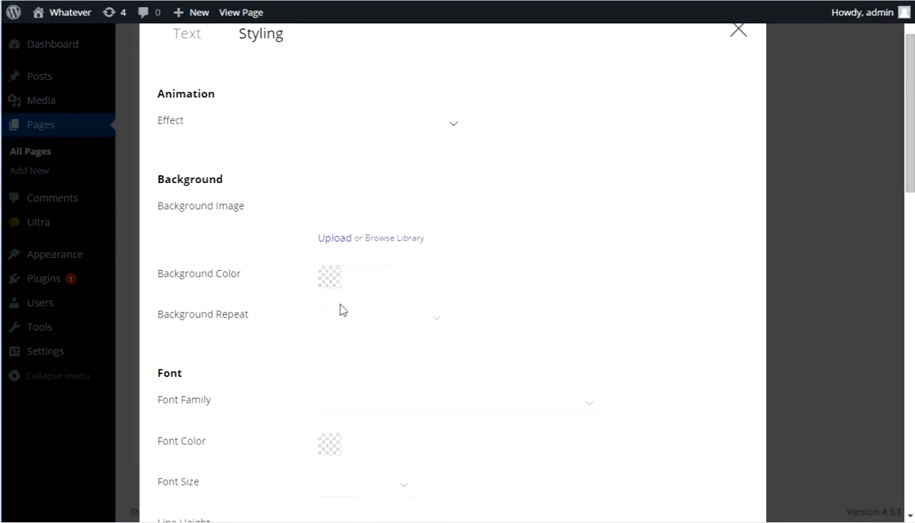
scroll(502, 333, down, 2)
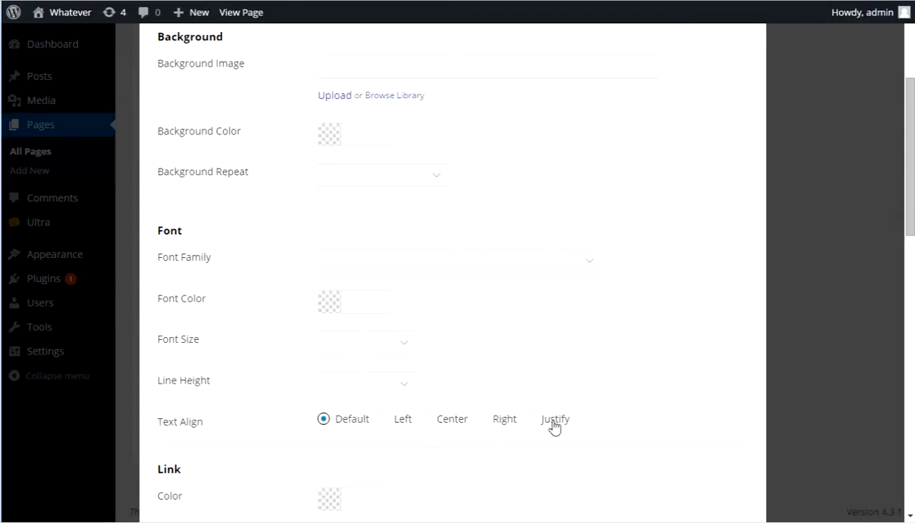
scroll(631, 347, down, 2)
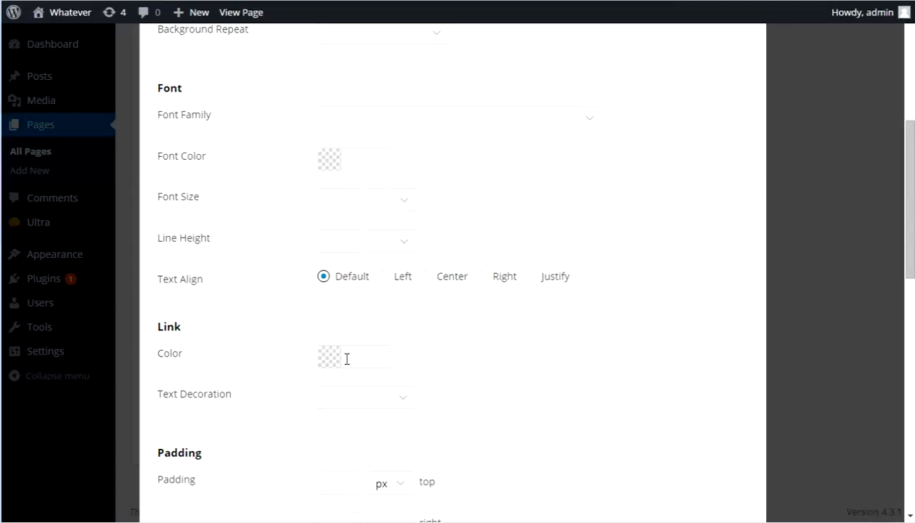
scroll(457, 394, down, 2)
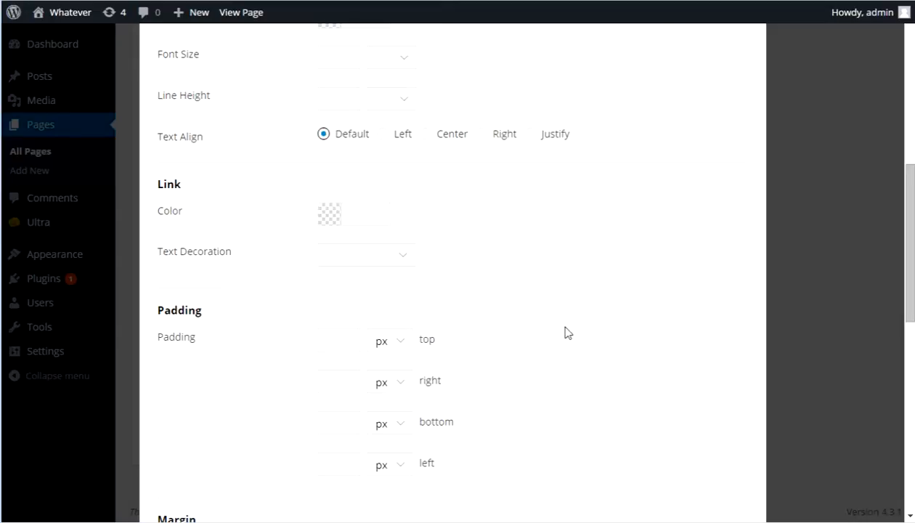
scroll(567, 333, up, 2)
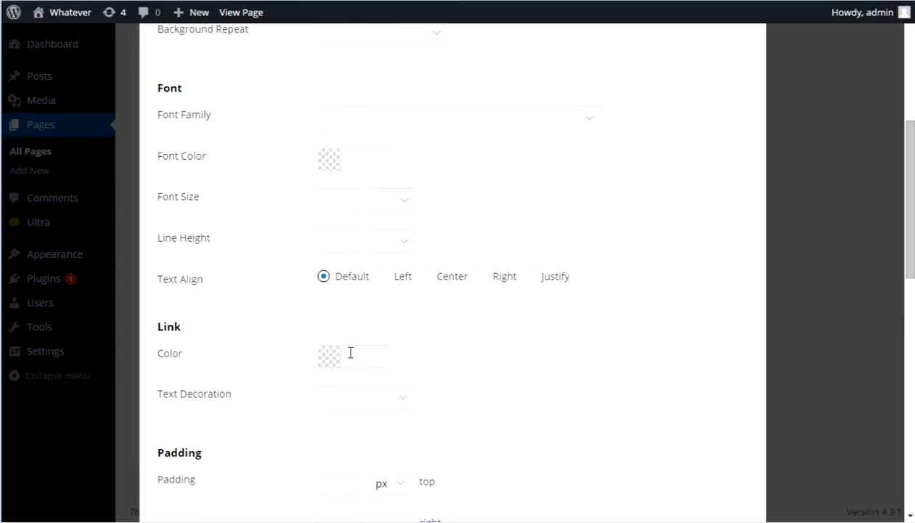
scroll(588, 360, down, 1)
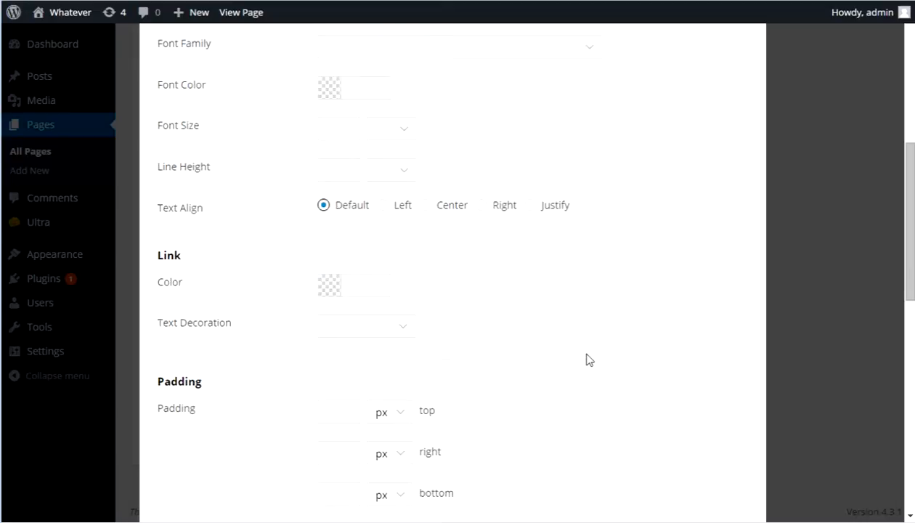
click(396, 322)
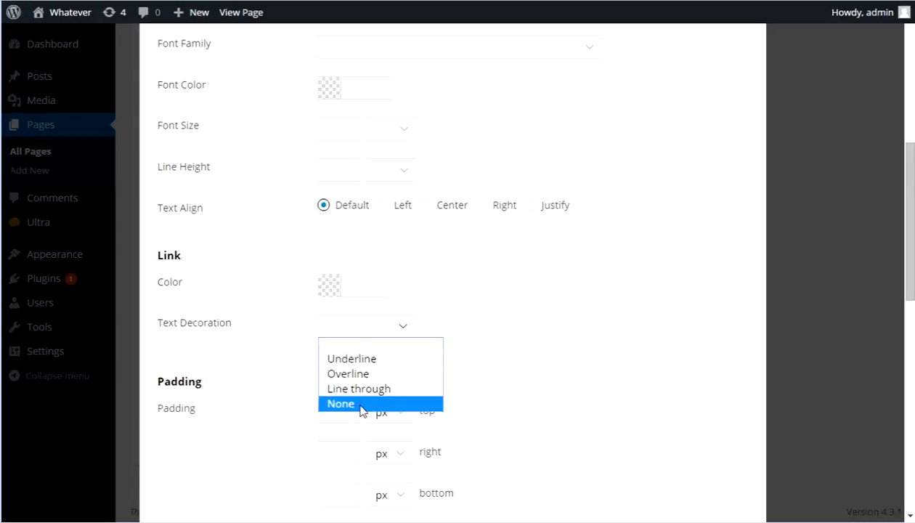
click(524, 311)
scroll(561, 317, down, 5)
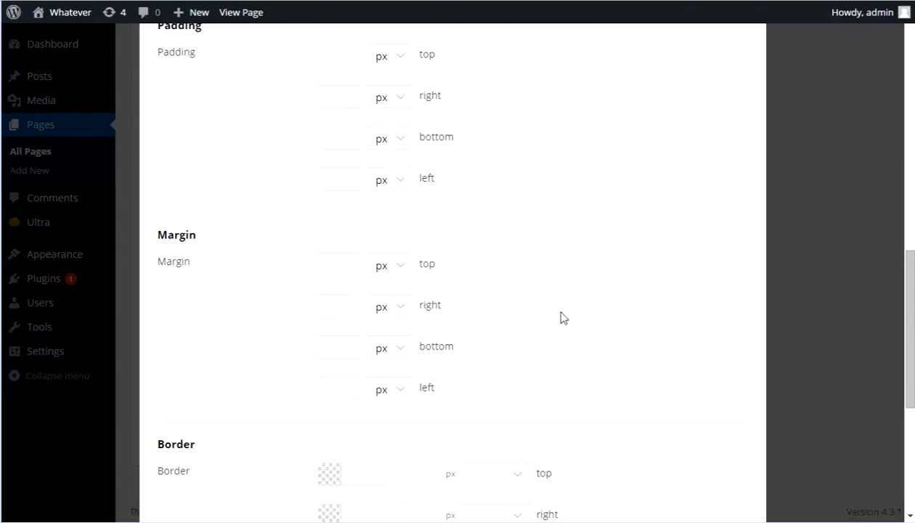
Examine the Text module's padding, margin, border and additional CSS class settings, including the top border's colour picker.
scroll(561, 317, up, 2)
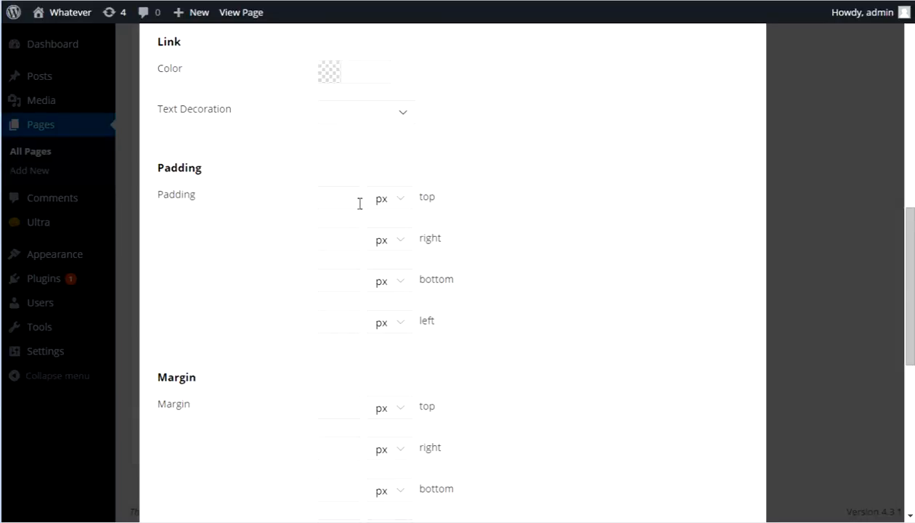
click(339, 196)
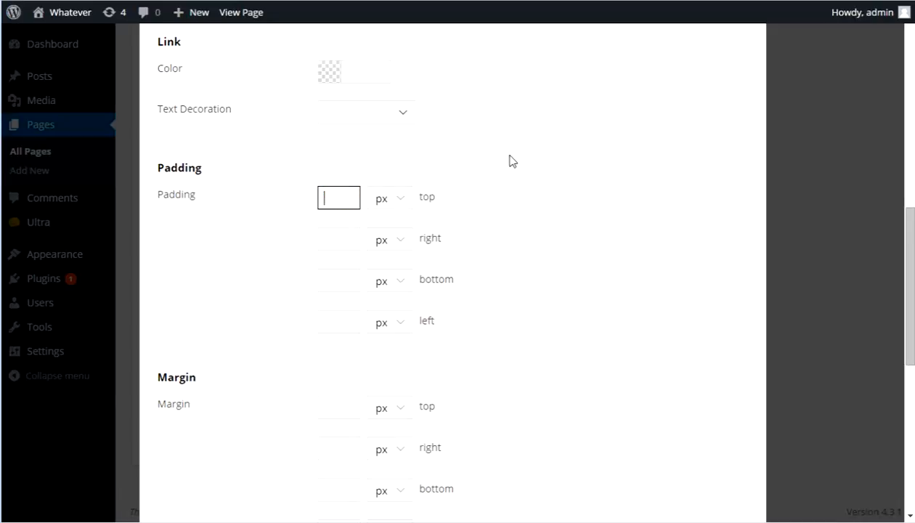
click(581, 187)
scroll(581, 187, down, 2)
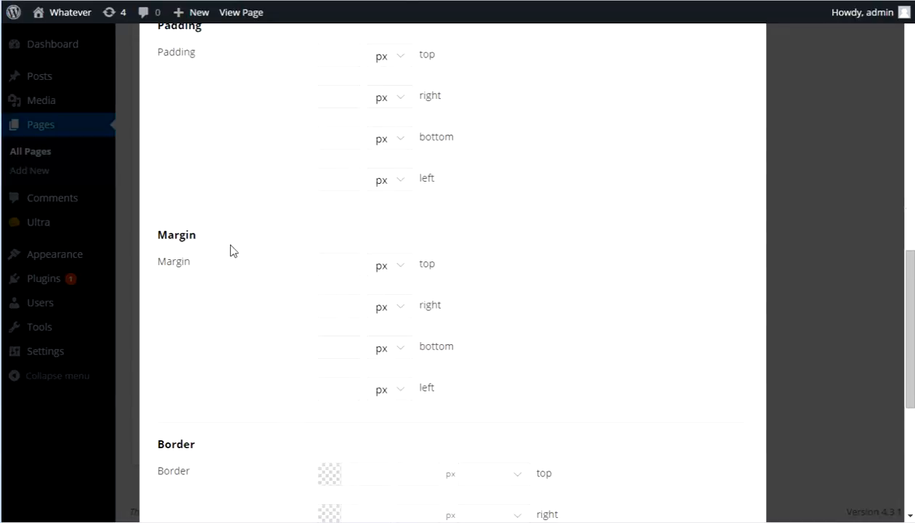
scroll(588, 248, down, 2)
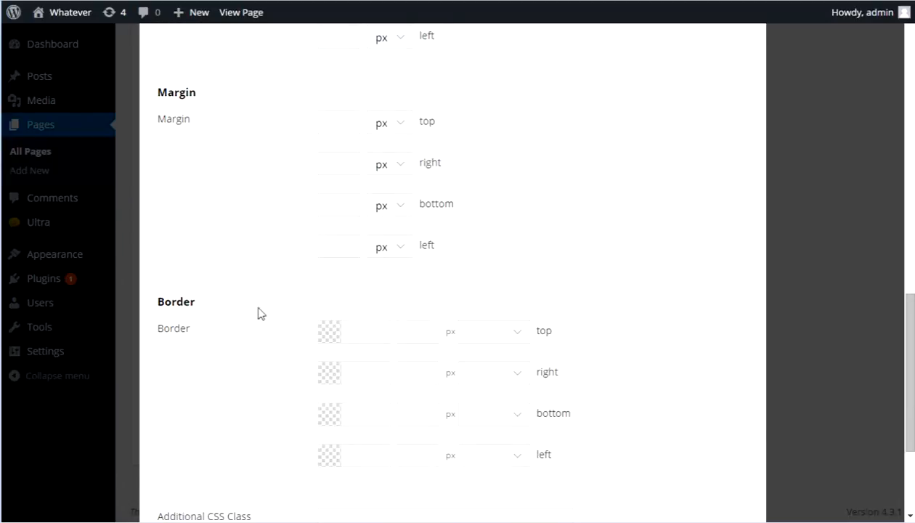
scroll(268, 311, down, 2)
click(349, 189)
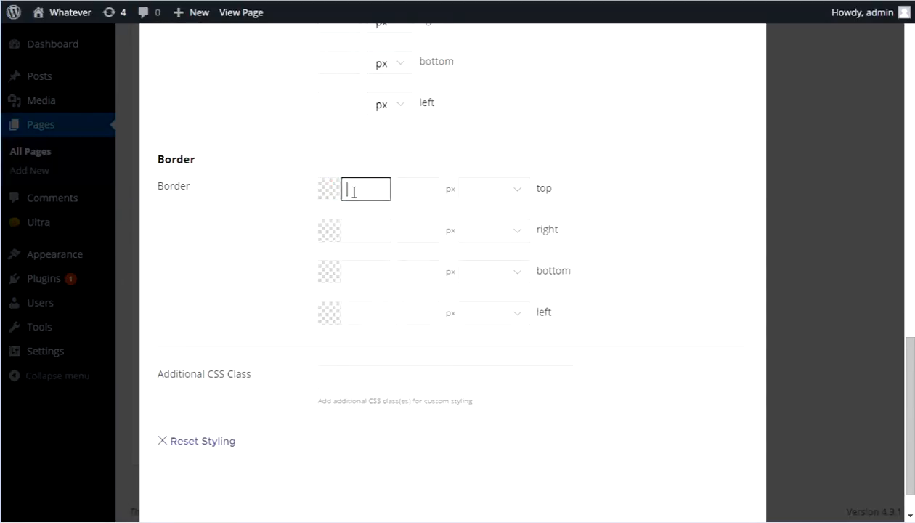
click(330, 189)
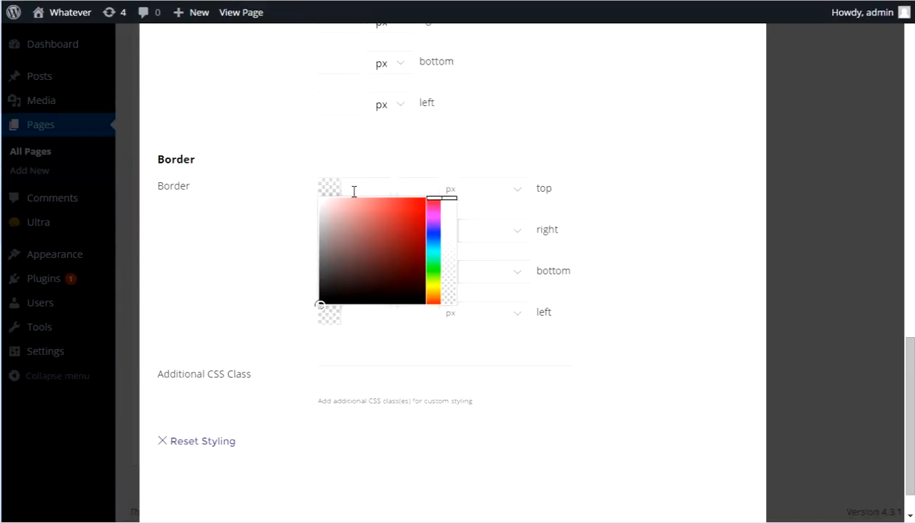
click(421, 167)
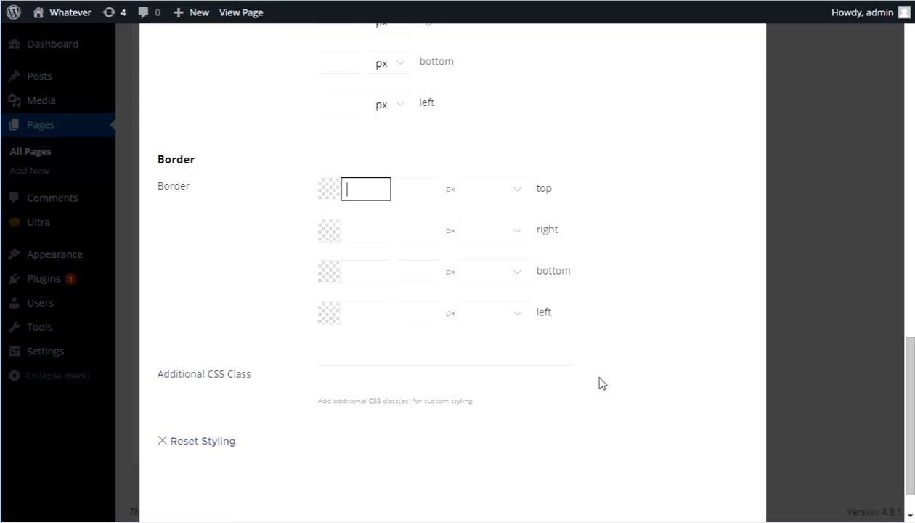
click(340, 375)
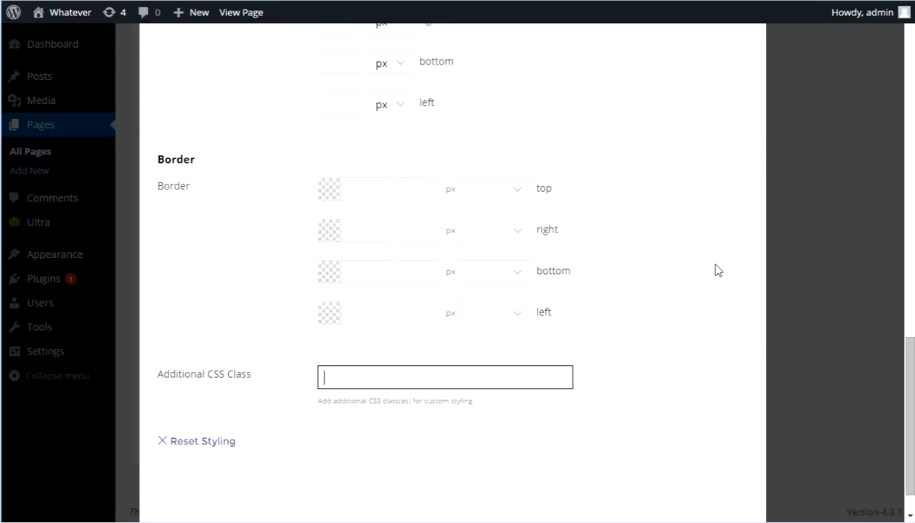
scroll(664, 304, up, 15)
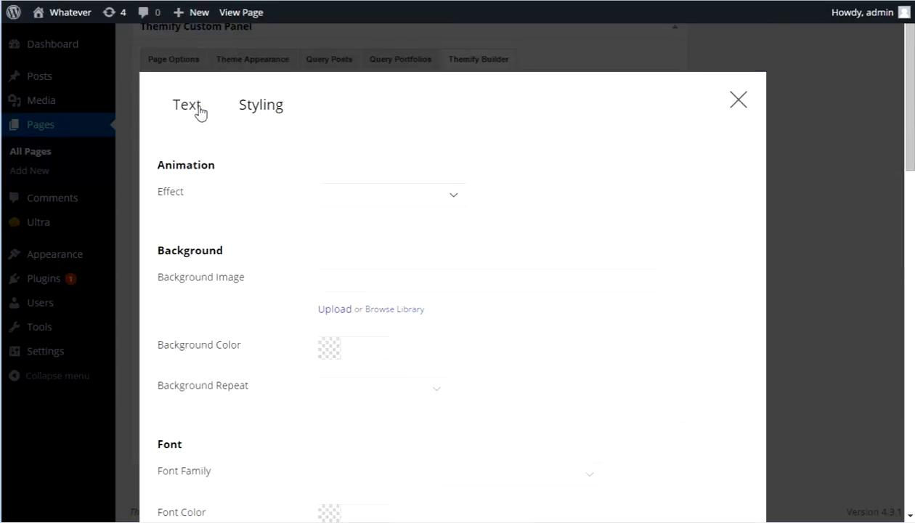
scroll(645, 270, down, 4)
scroll(657, 280, down, 11)
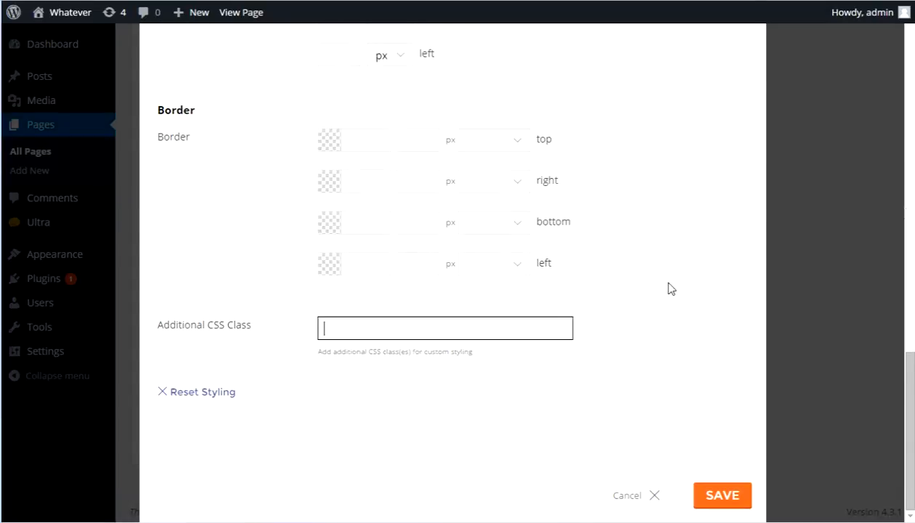
scroll(669, 289, up, 15)
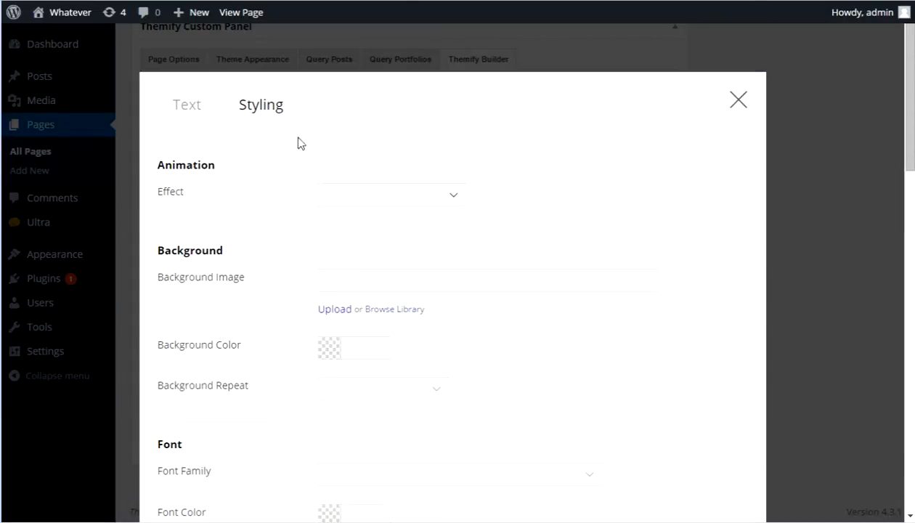
Return to the Text module's content and enter a line reading "Phone:" followed by the contact phone number.
click(193, 119)
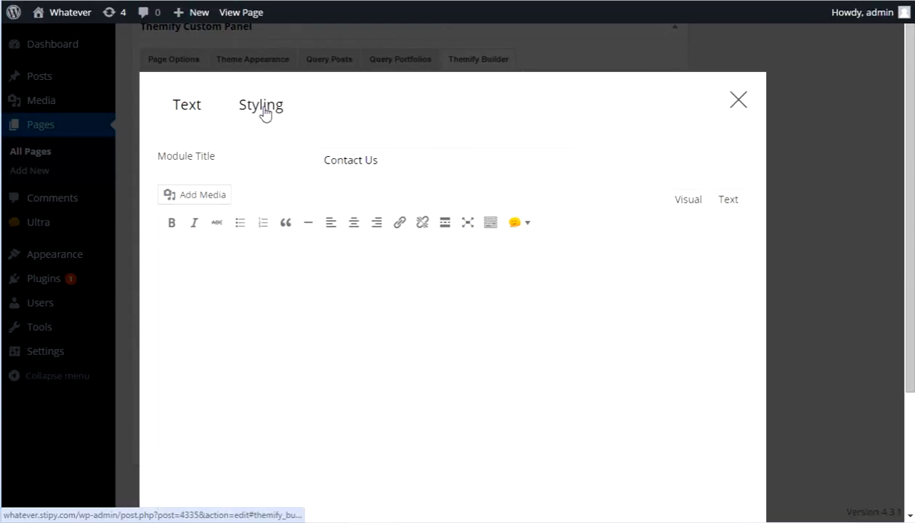
scroll(453, 241, down, 3)
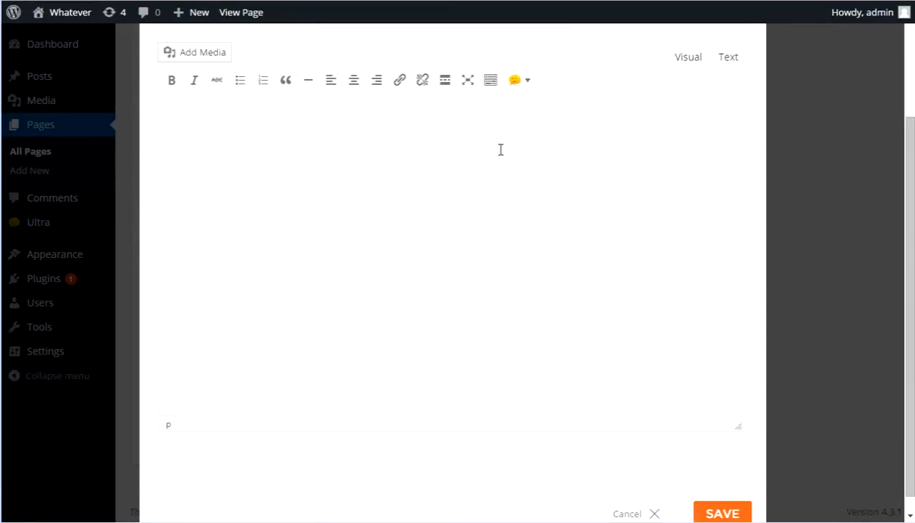
click(210, 148)
scroll(530, 167, up, 3)
scroll(506, 231, down, 3)
text(Phone: 1-888)
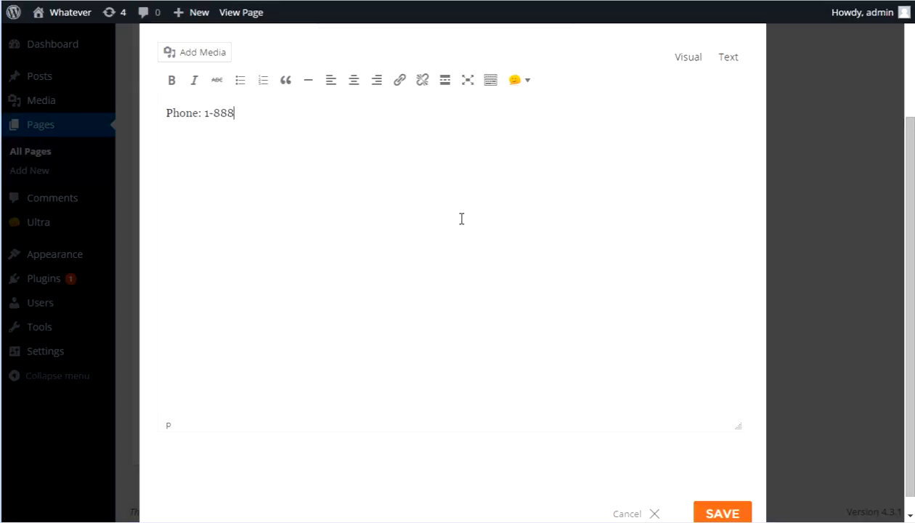
text(-555-1212)
key(Return)
Start an Icon shortcode in front of the "Phone:" text and choose the phone icon from the Web Application Icons.
double_click(263, 112)
click(163, 110)
click(528, 80)
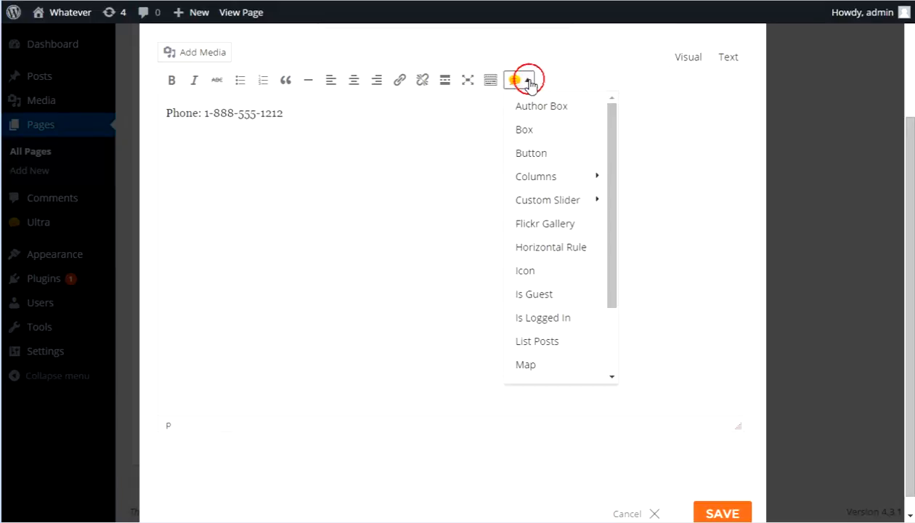
click(537, 274)
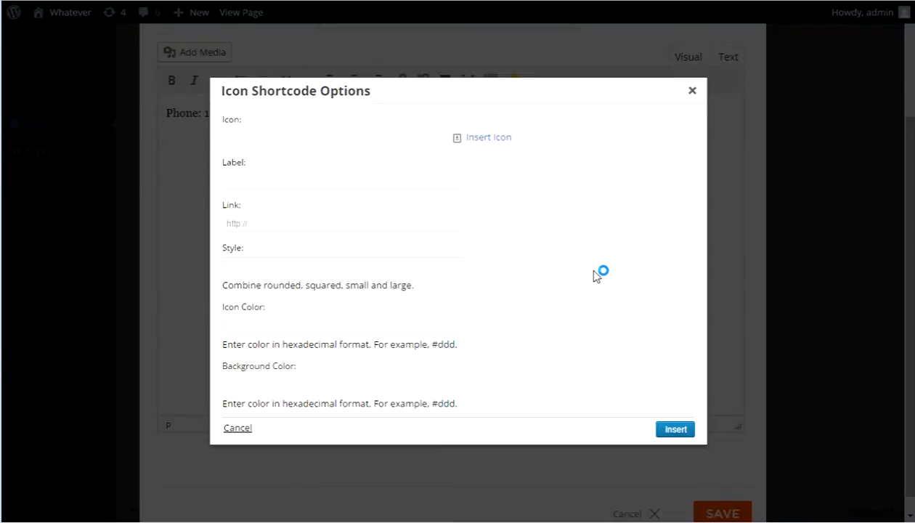
click(507, 143)
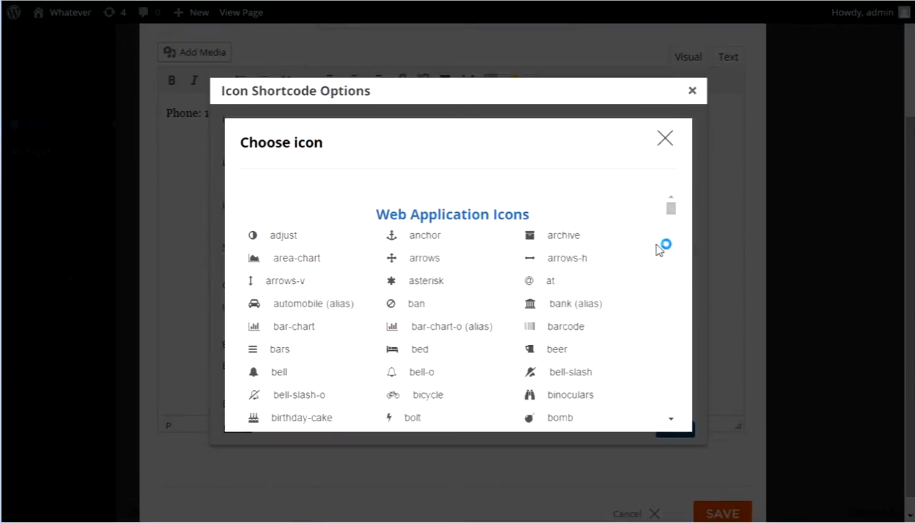
scroll(657, 268, down, 4)
scroll(657, 269, down, 10)
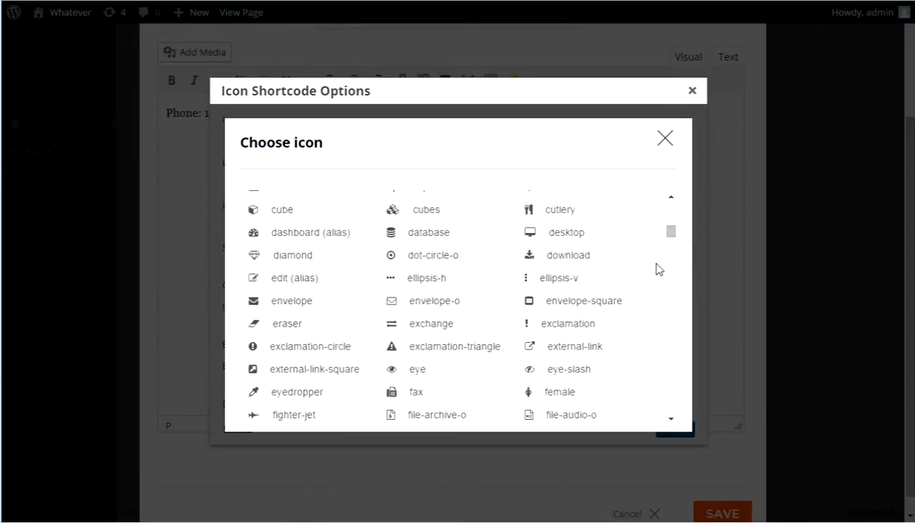
scroll(657, 268, down, 10)
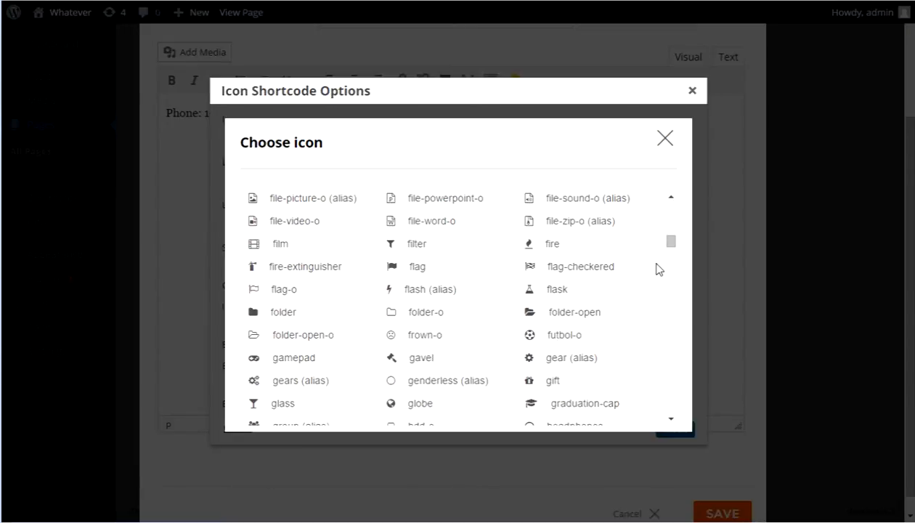
scroll(657, 268, down, 6)
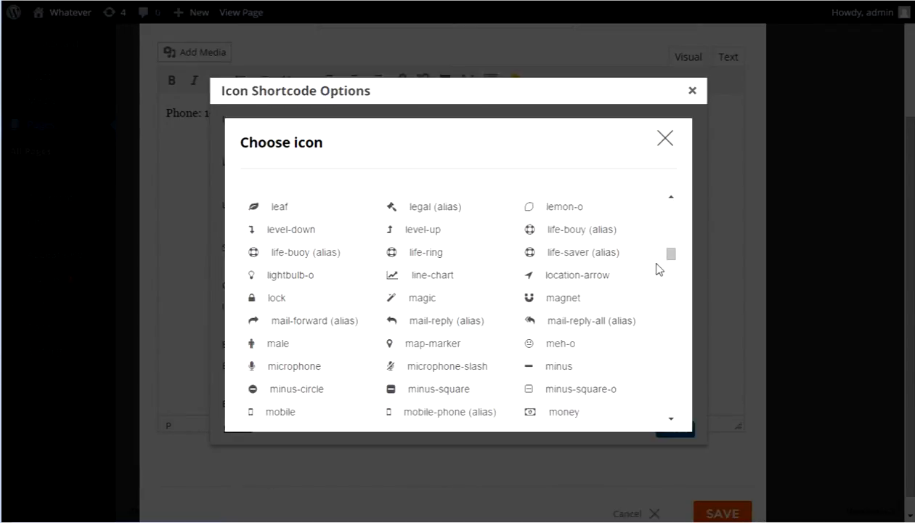
scroll(657, 269, down, 1)
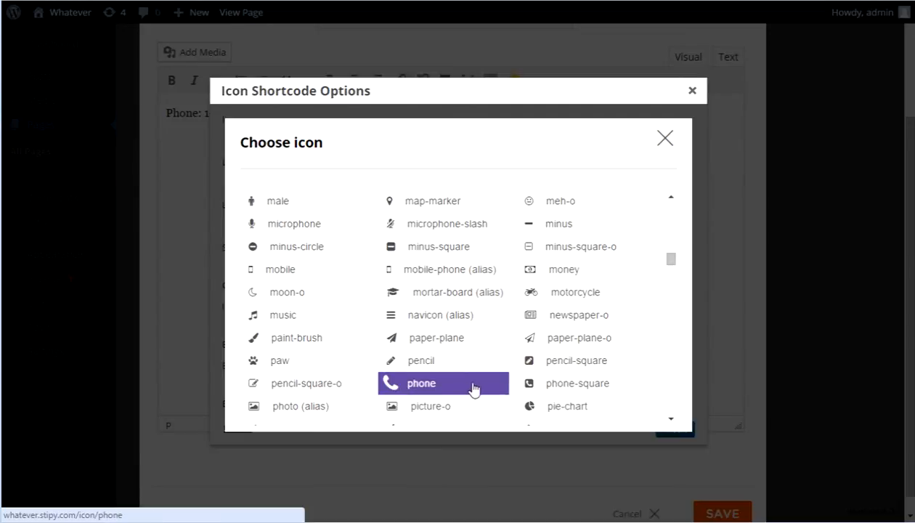
click(419, 385)
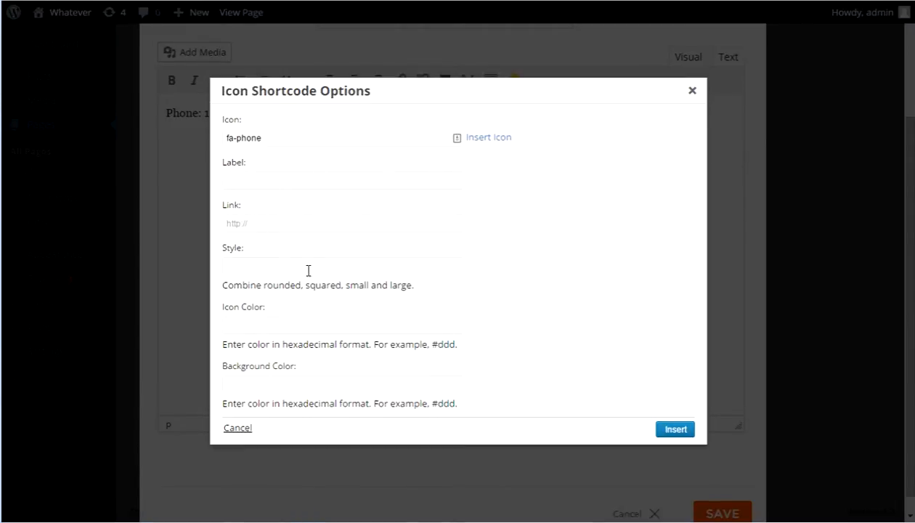
Insert the fa-phone icon shortcode with no icon colour and join the phone text onto the same line.
click(348, 325)
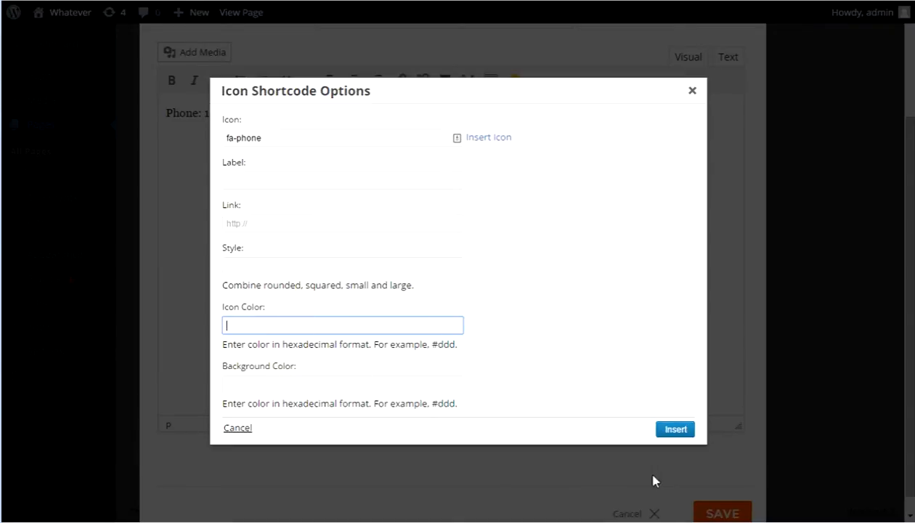
click(675, 430)
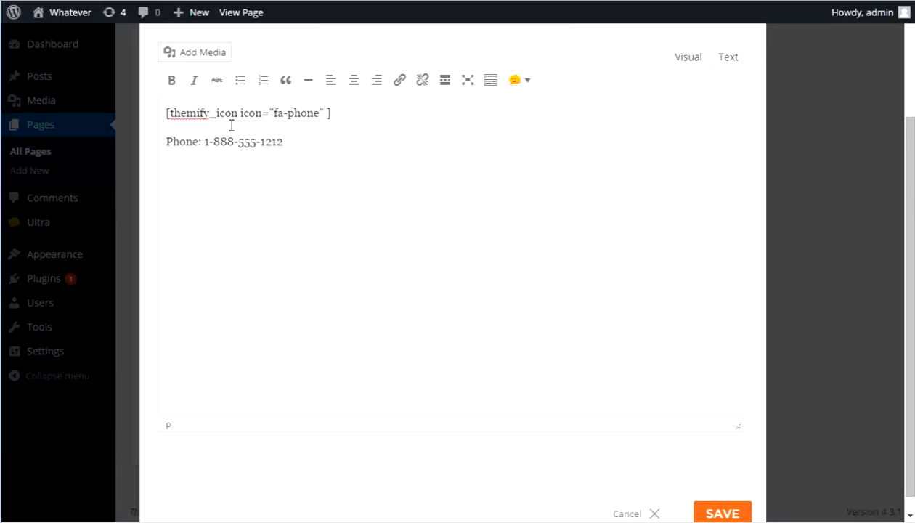
click(167, 141)
key(BackSpace)
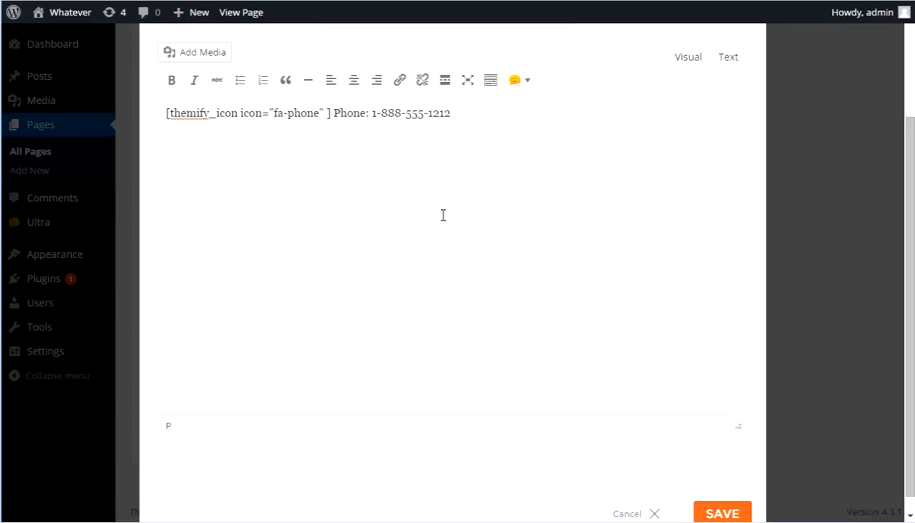
Enter the contact's e-mail address on a new line below the phone line.
click(458, 113)
text(email@fake.)
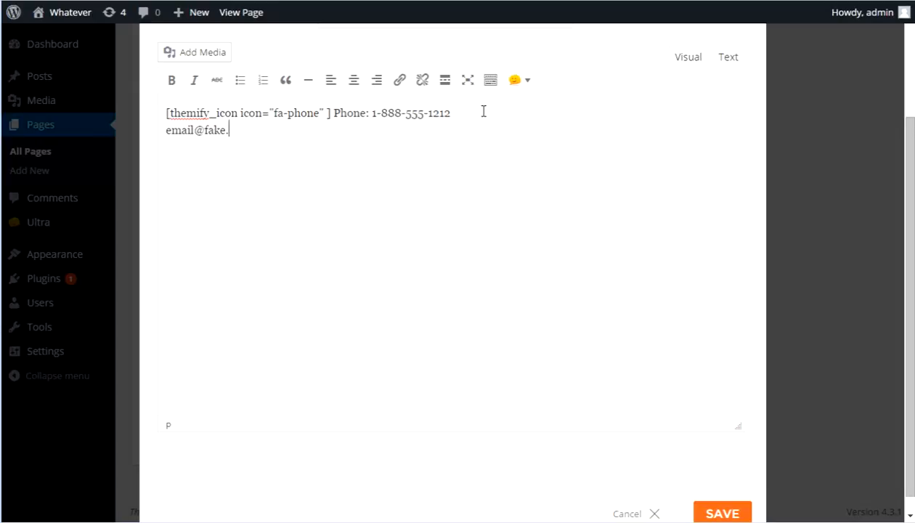
text(com)
Start an Icon shortcode in front of the e-mail address and choose the envelope-o icon.
click(525, 80)
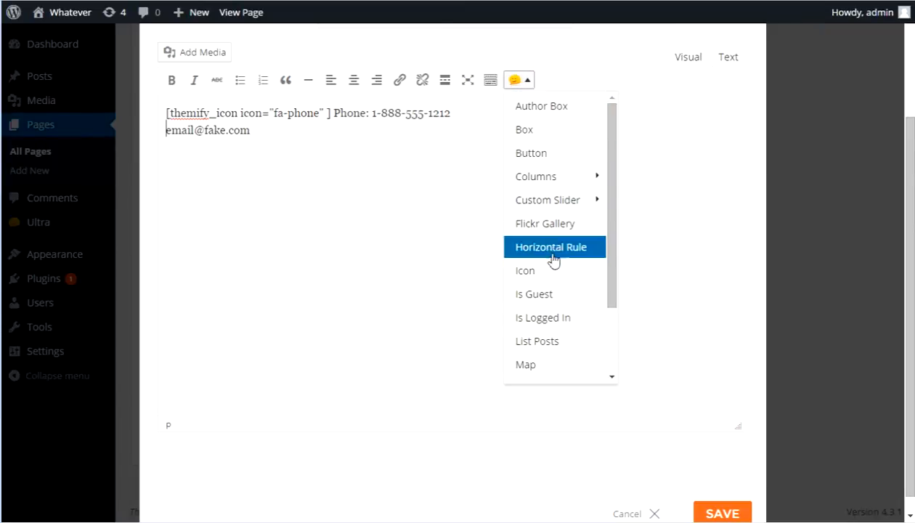
scroll(567, 342, down, 2)
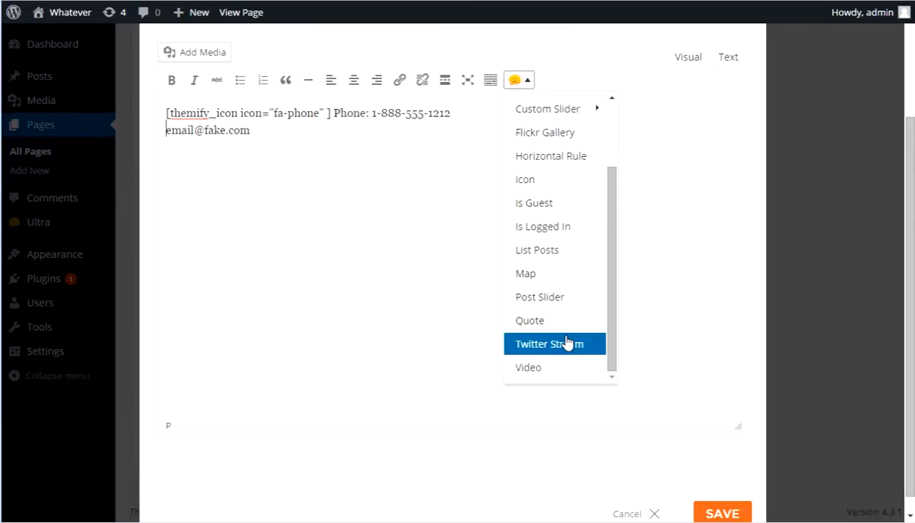
scroll(566, 343, up, 3)
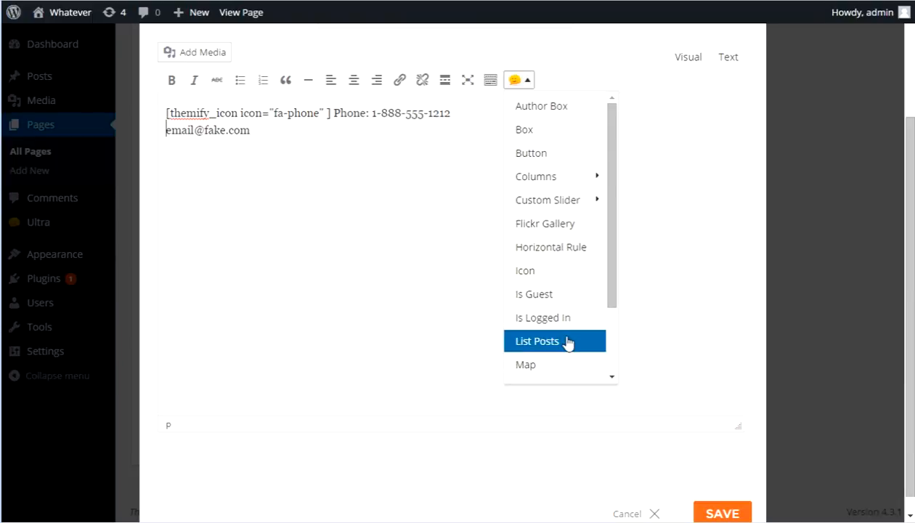
click(552, 270)
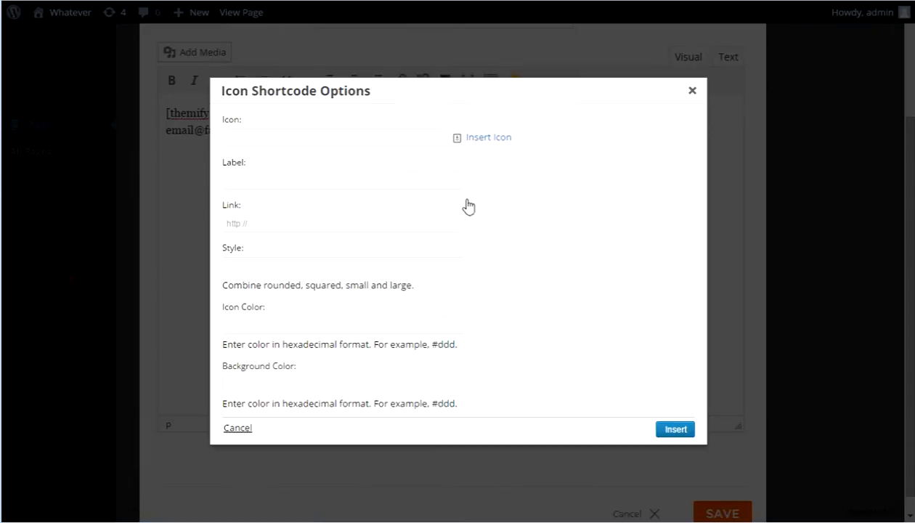
click(490, 137)
scroll(508, 257, down, 5)
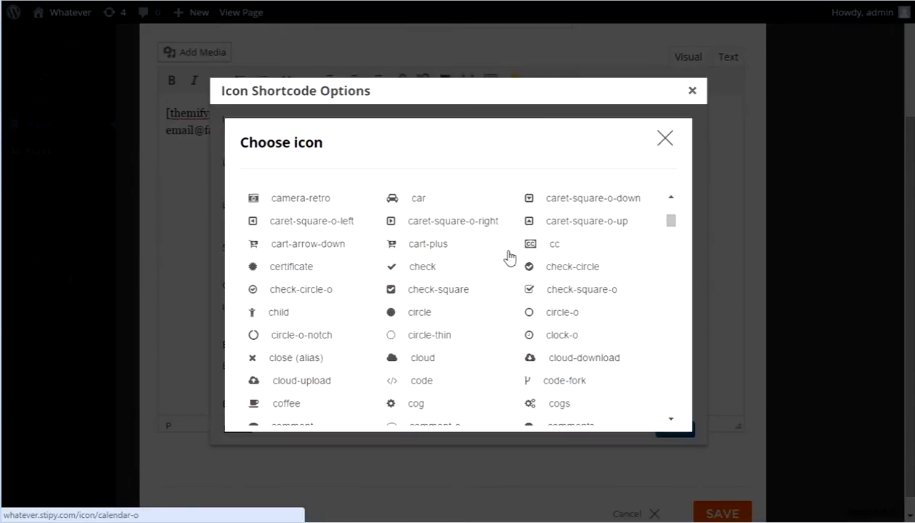
scroll(512, 259, down, 5)
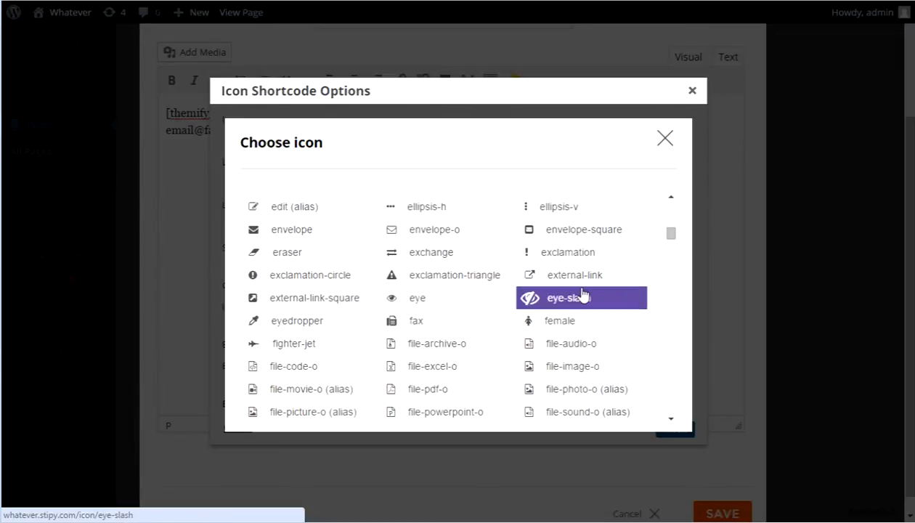
scroll(599, 299, down, 4)
scroll(595, 302, up, 2)
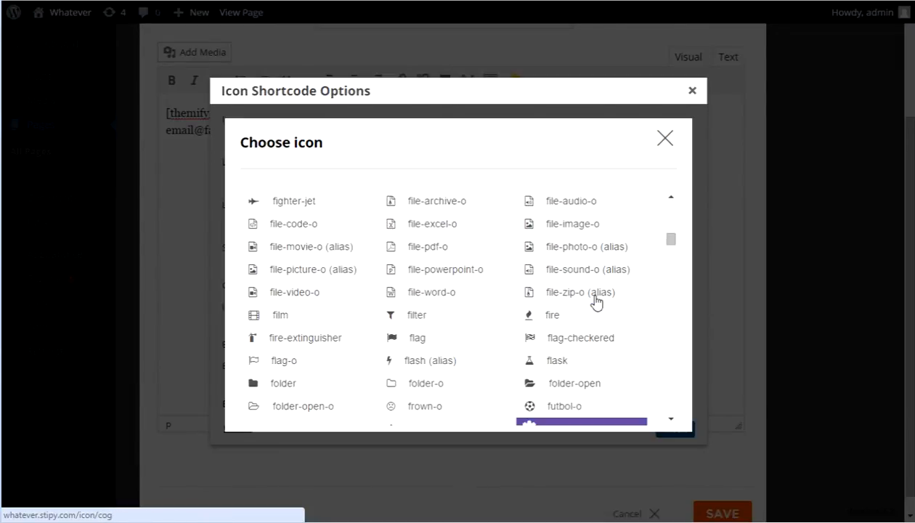
scroll(596, 302, up, 1)
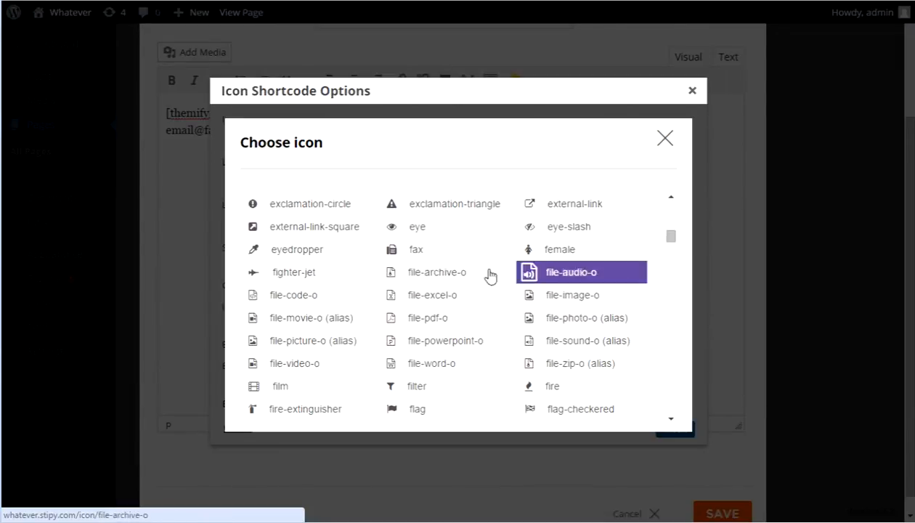
scroll(590, 285, up, 1)
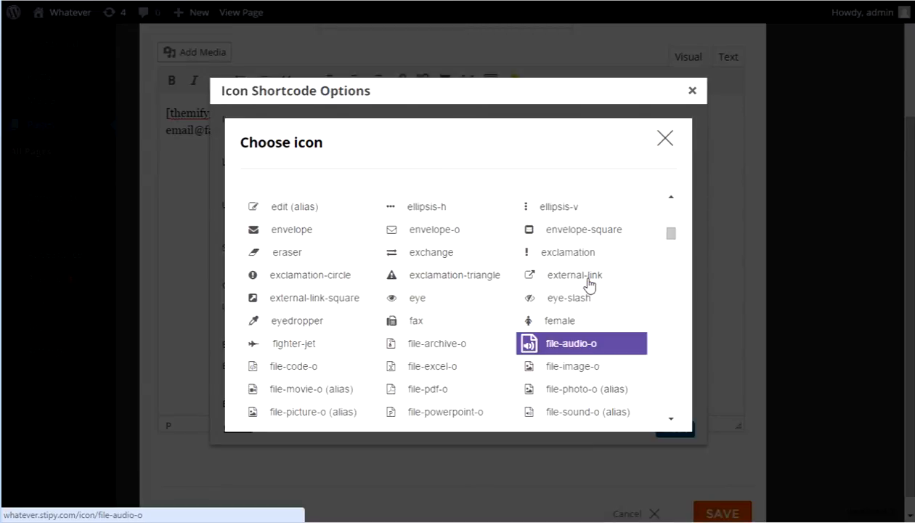
click(411, 229)
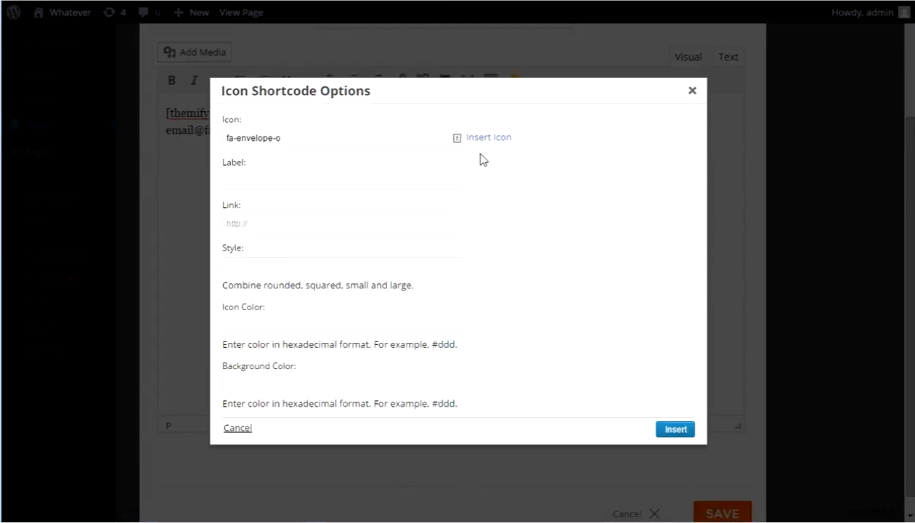
Insert the fa-envelope-o icon shortcode, join the e-mail address onto the same line and save the Text module.
click(674, 434)
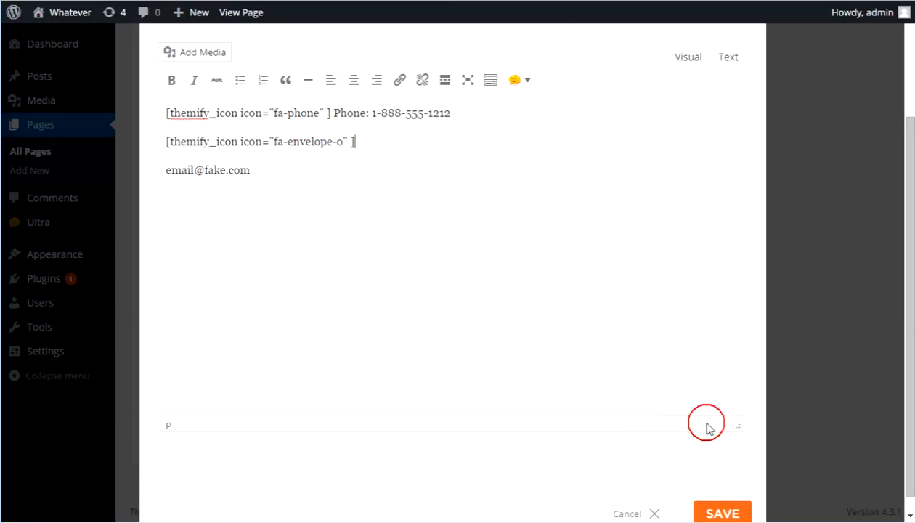
click(290, 206)
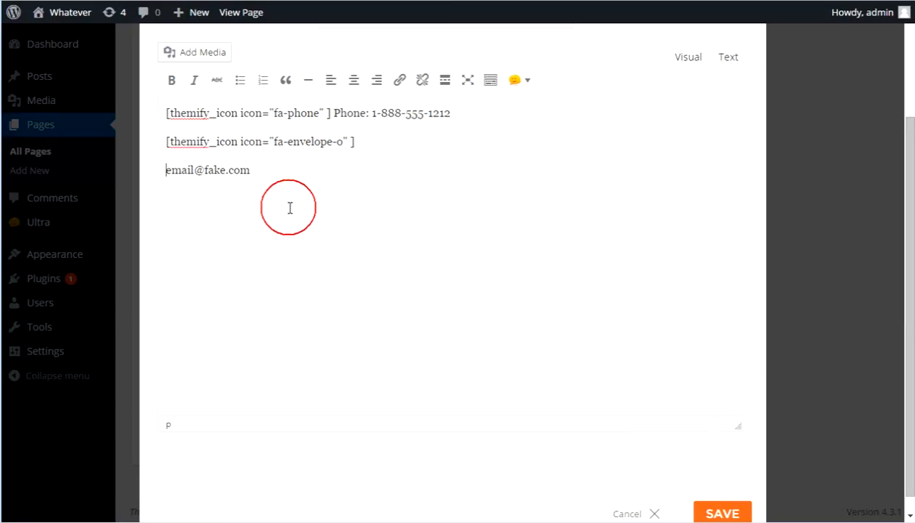
key(BackSpace)
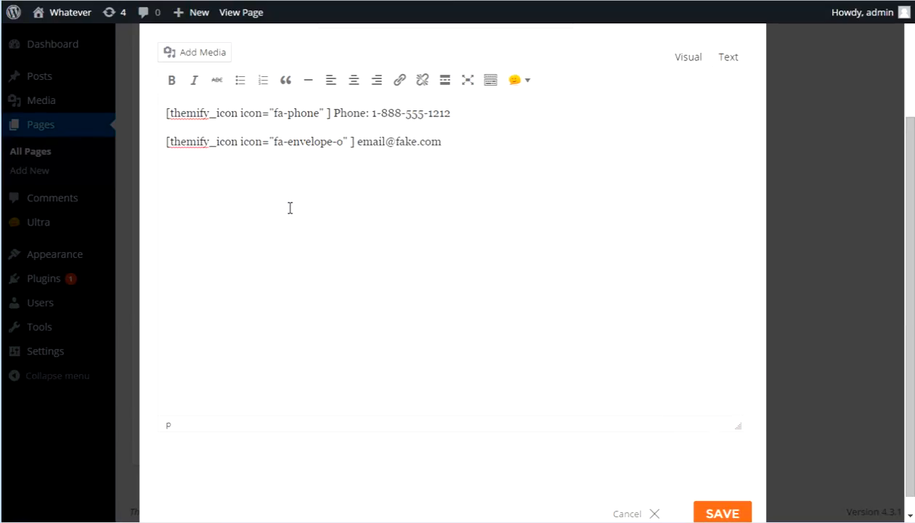
click(707, 513)
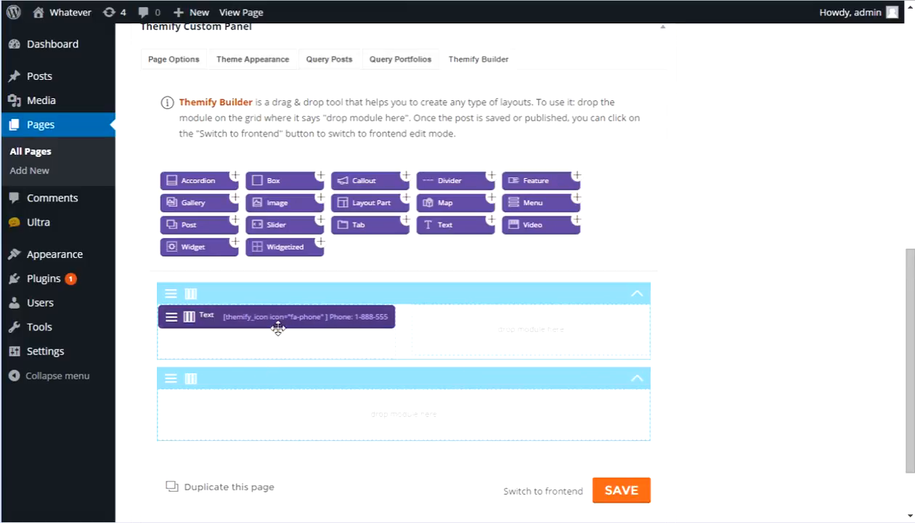
Split the row's first column into two equal sub-columns and move the Text module into the second one.
mouse_move(171, 317)
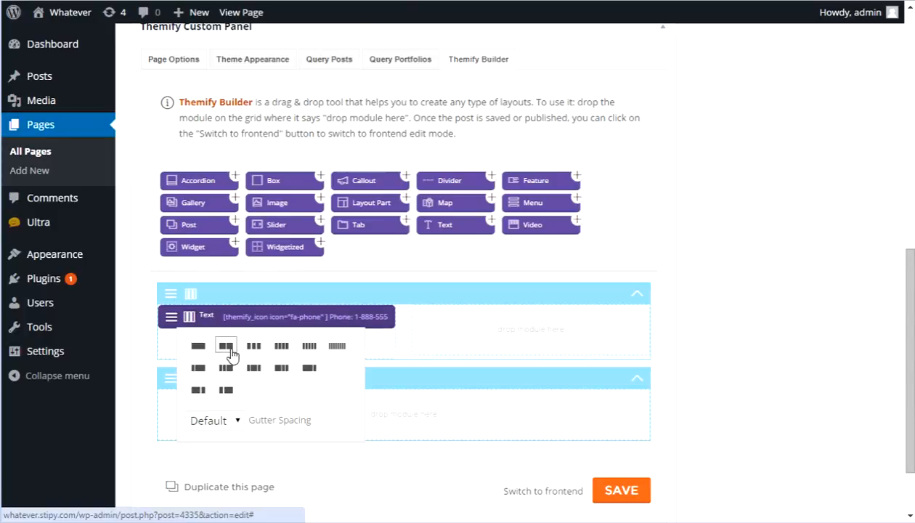
click(227, 348)
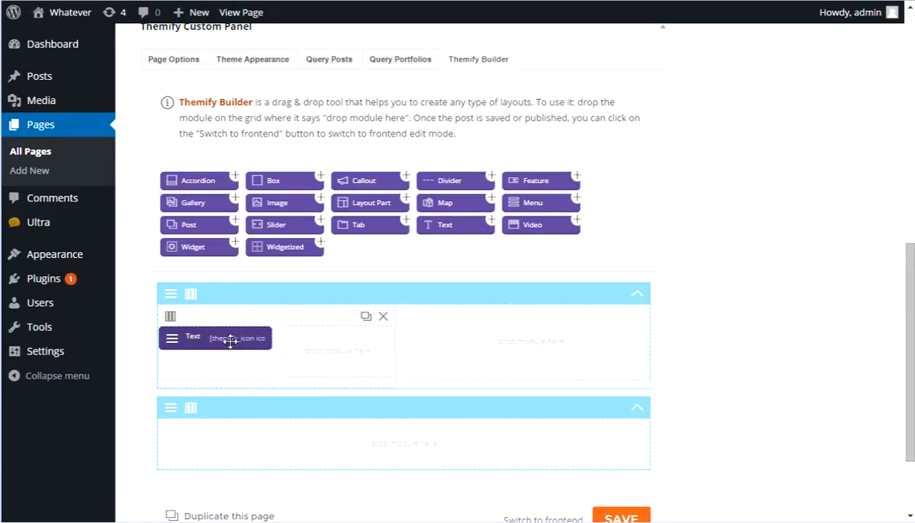
drag(217, 340, 331, 369)
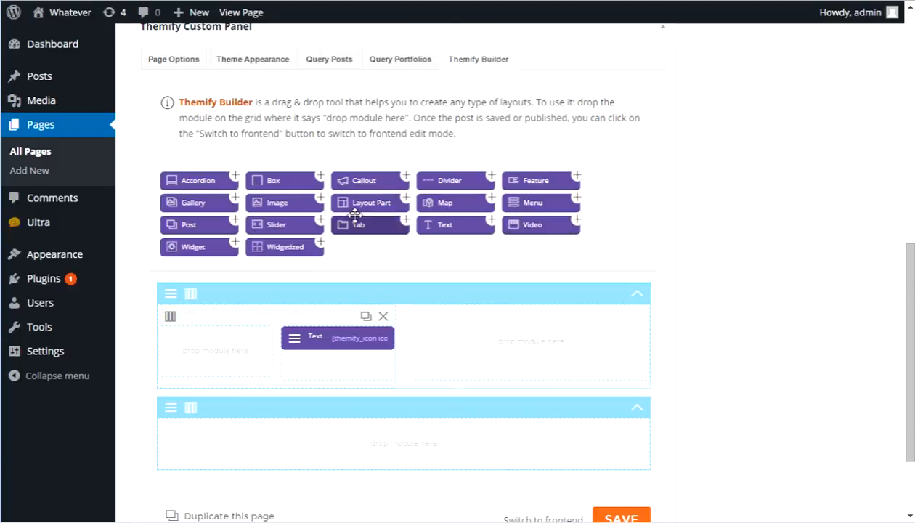
drag(273, 203, 195, 337)
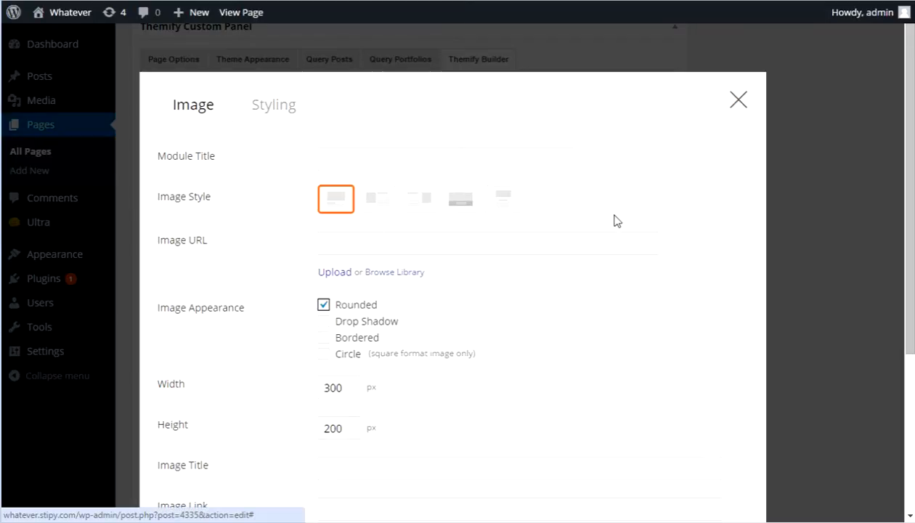
scroll(622, 229, down, 2)
click(325, 163)
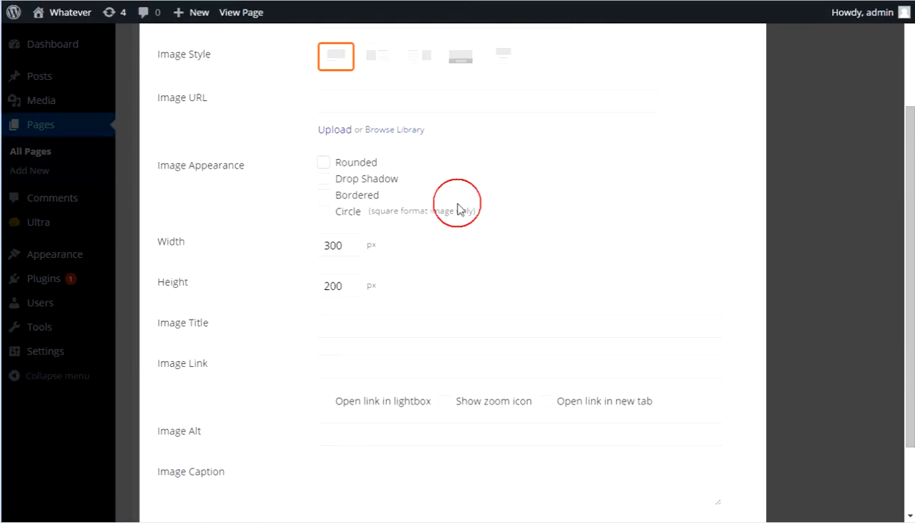
double_click(345, 246)
key(BackSpace)
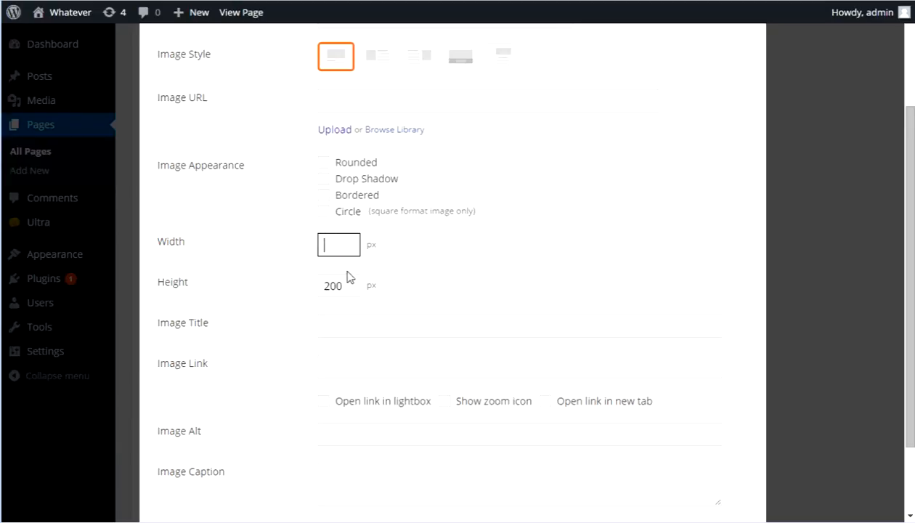
double_click(341, 287)
key(BackSpace)
scroll(668, 270, down, 2)
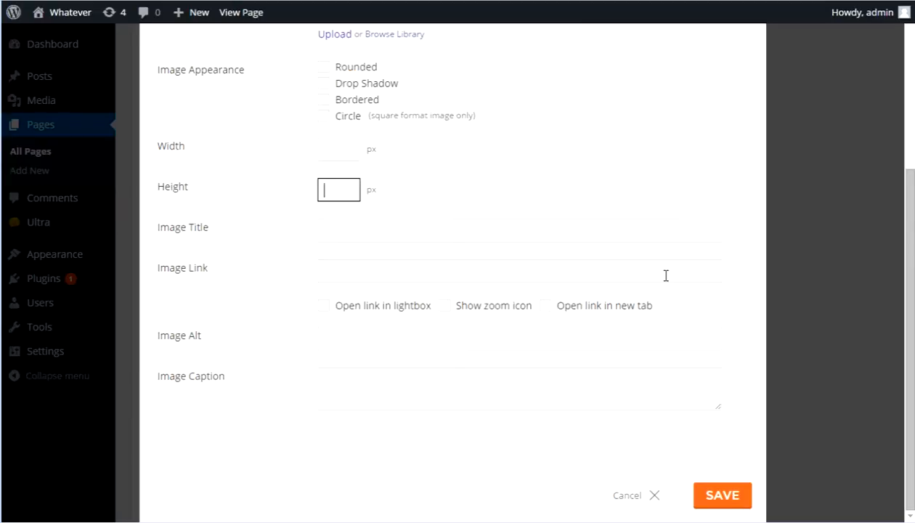
scroll(665, 275, up, 5)
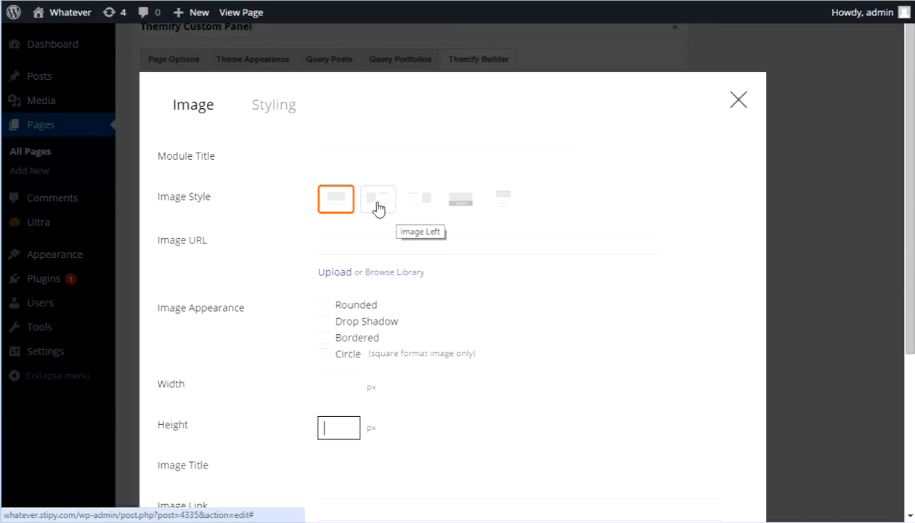
scroll(654, 283, down, 3)
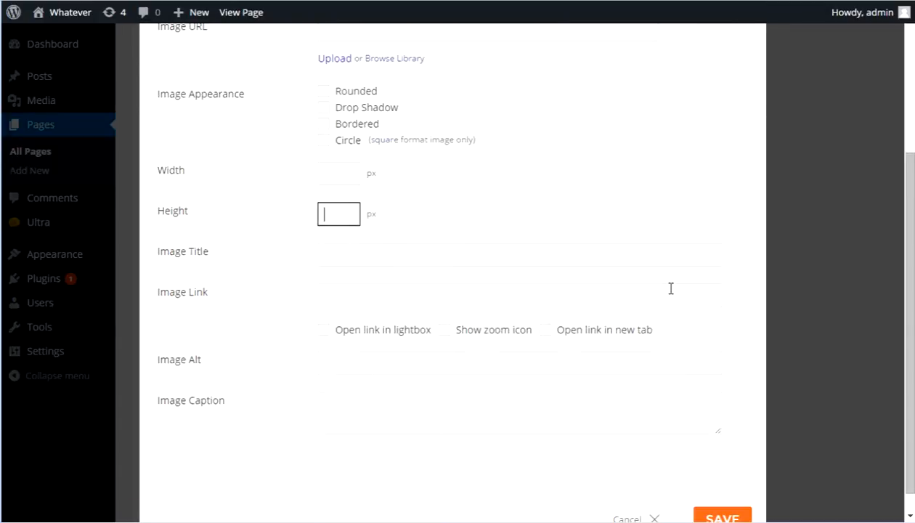
click(342, 384)
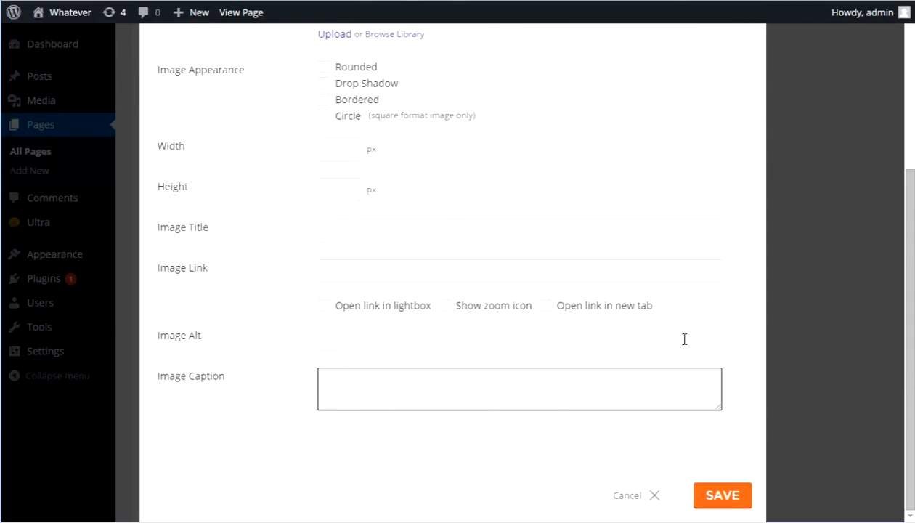
scroll(684, 339, up, 3)
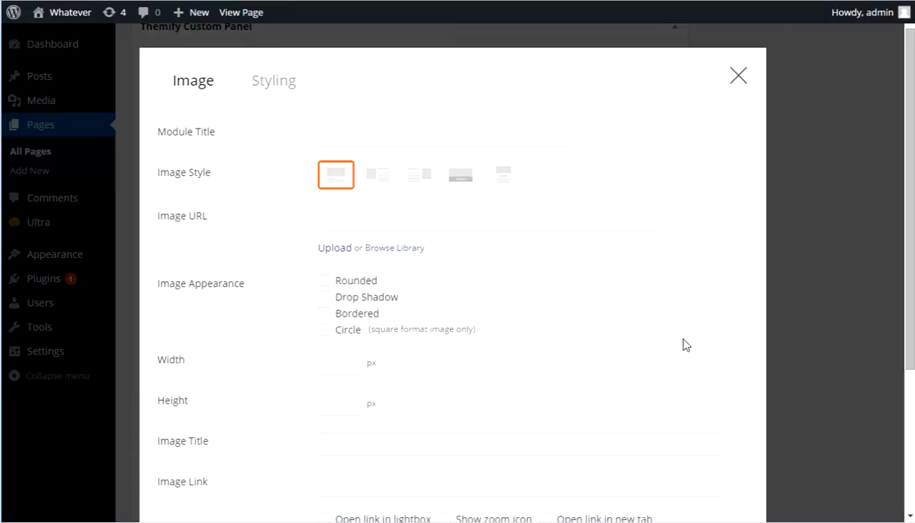
scroll(619, 292, down, 1)
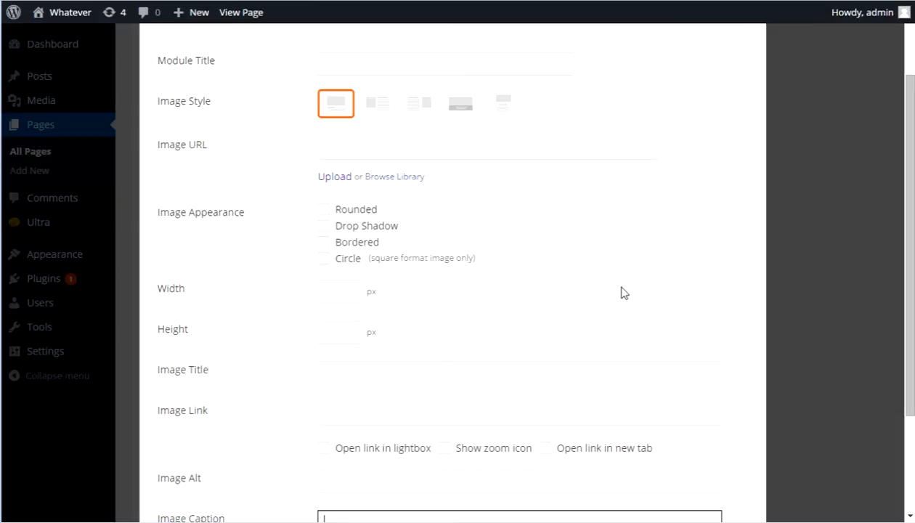
scroll(630, 266, down, 2)
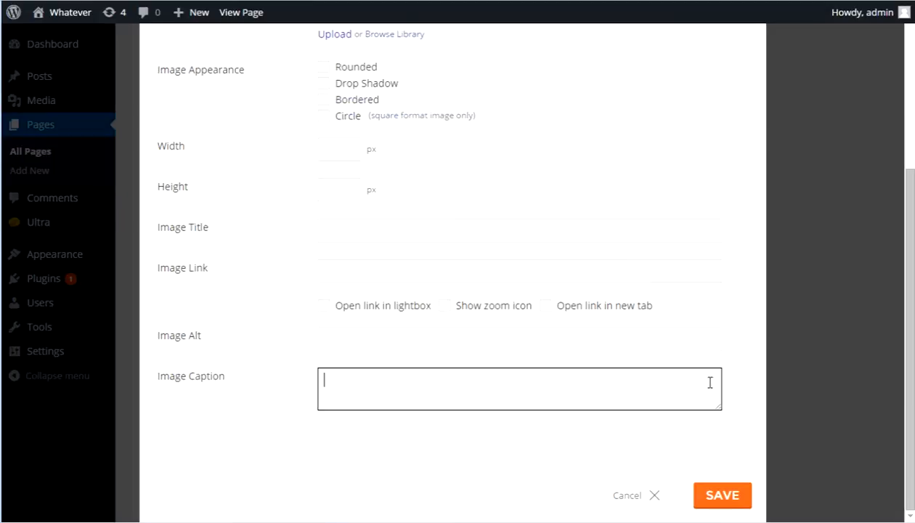
click(651, 496)
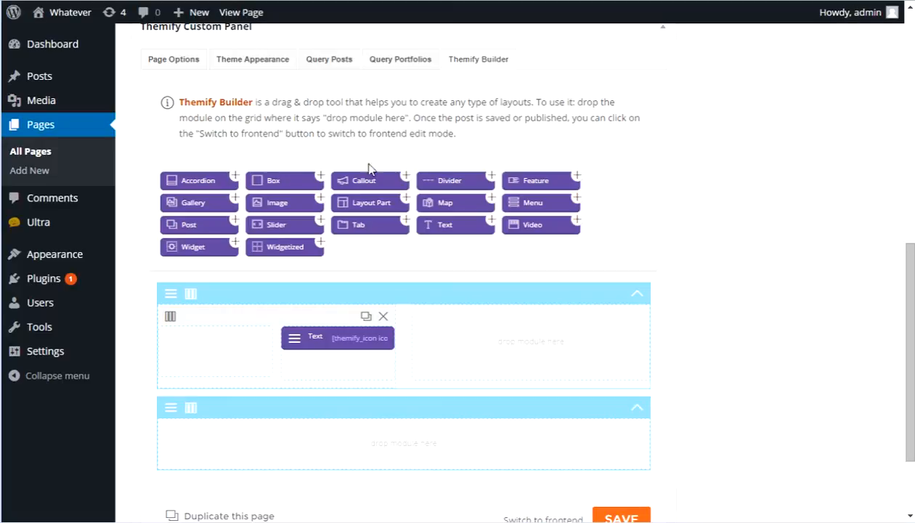
Add a Map module to the empty second column of the first row and enter the postal address for the map.
drag(456, 203, 490, 352)
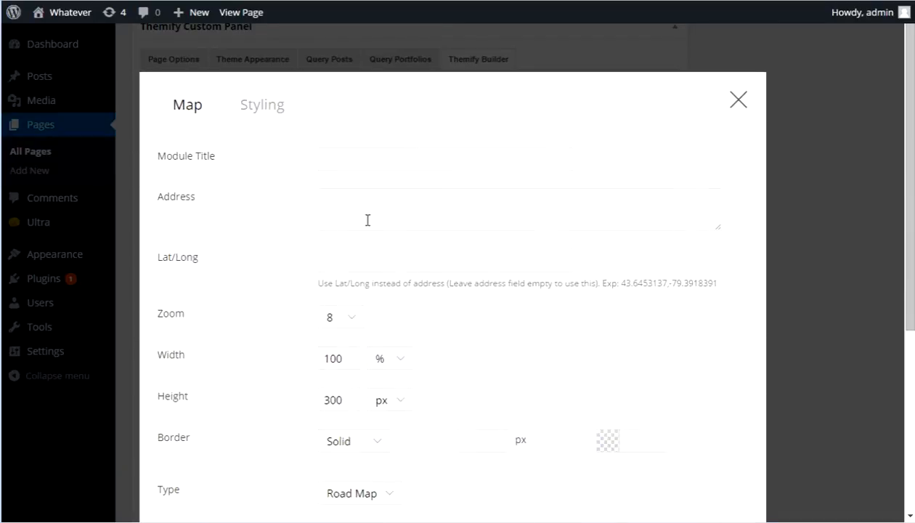
click(328, 202)
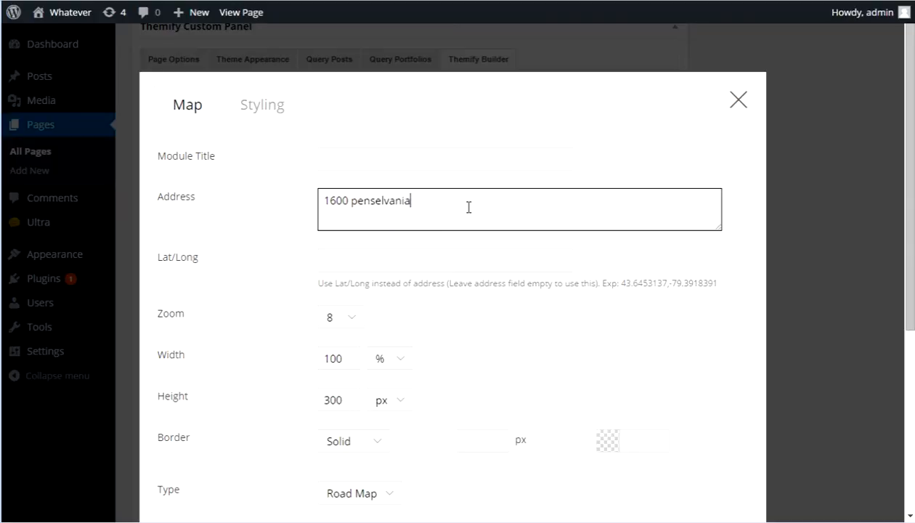
text(ave)
click(370, 200)
text(n)
click(520, 203)
text(.)
right_click(386, 204)
click(465, 210)
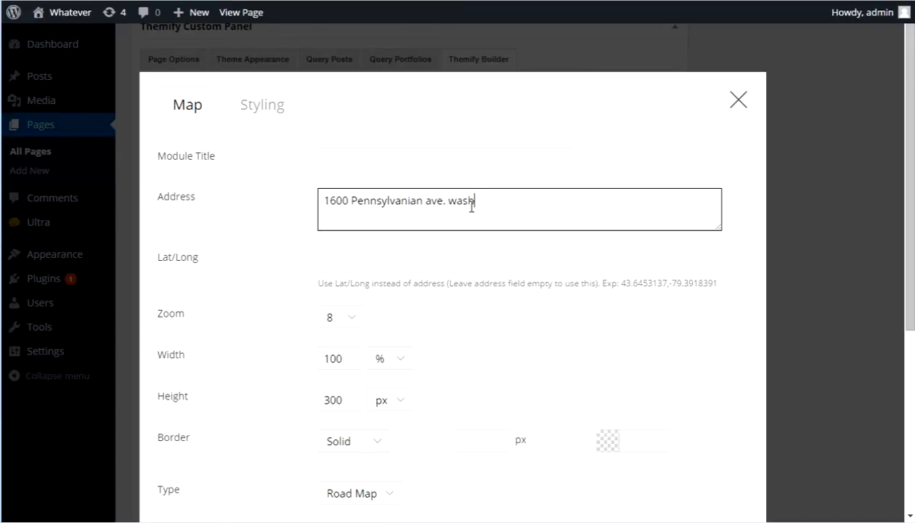
text(washington dc)
Set the Map module's zoom level to 12 and keep Road Map as its type.
scroll(574, 226, down, 1)
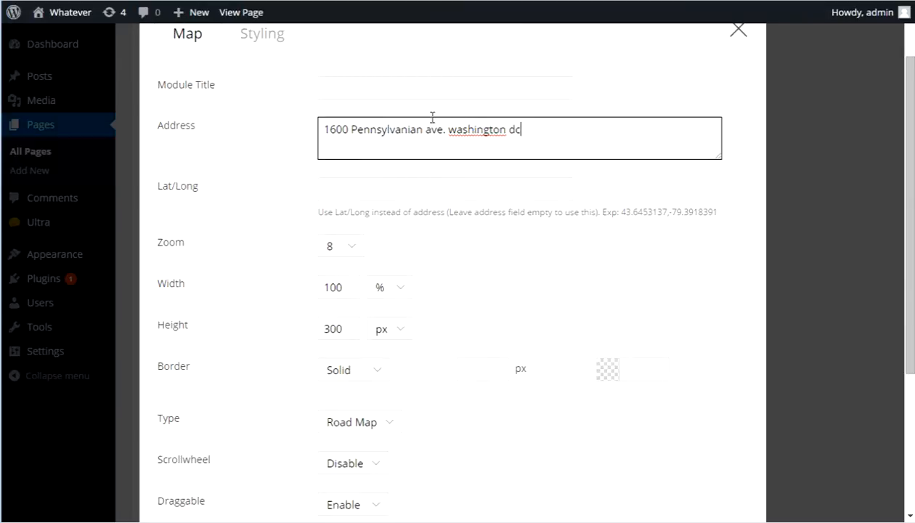
scroll(454, 245, down, 1)
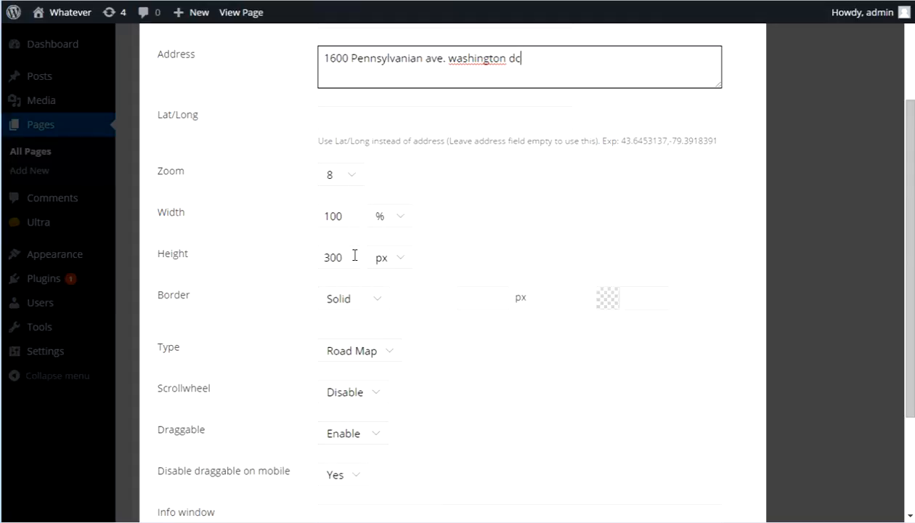
click(355, 189)
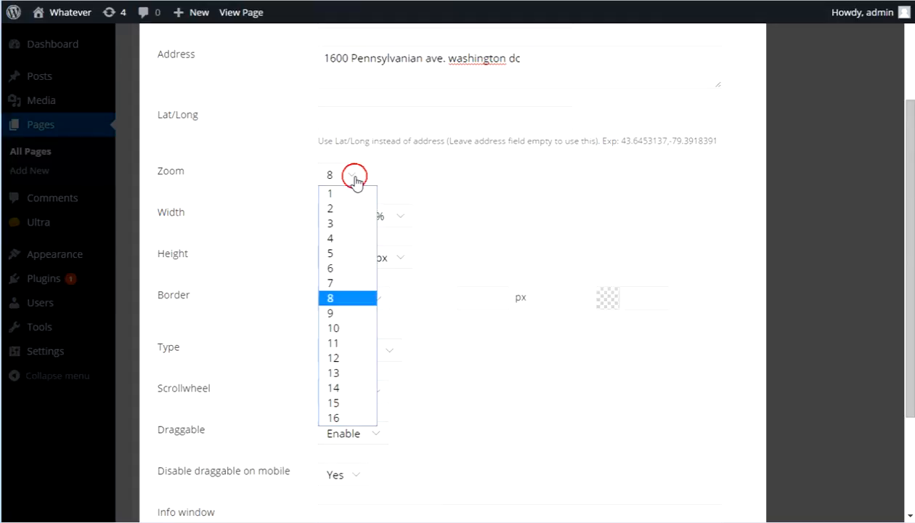
click(341, 355)
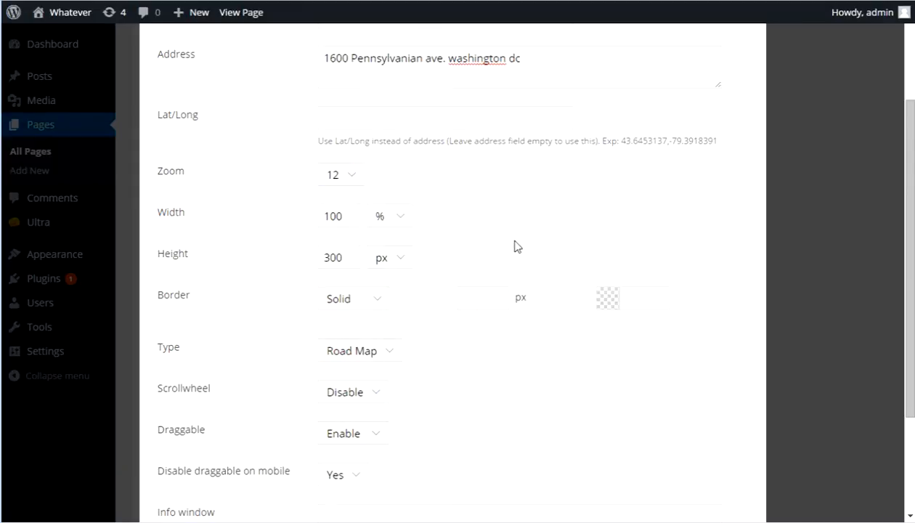
scroll(435, 251, down, 2)
click(375, 208)
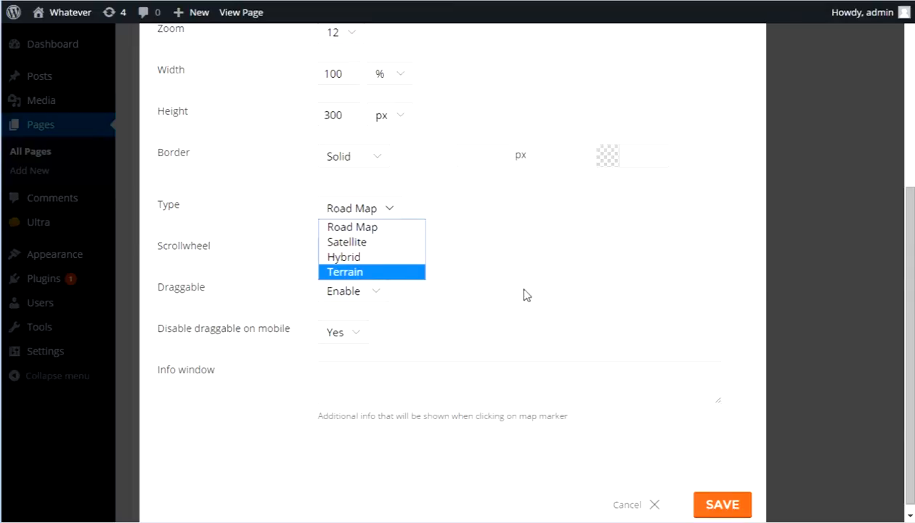
click(546, 256)
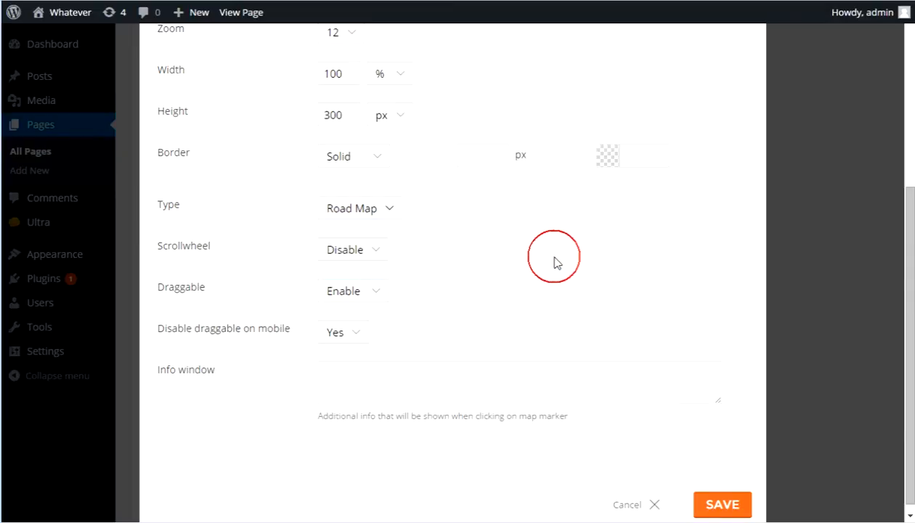
Enter White House as the map marker's info window text and save the Map module.
click(340, 376)
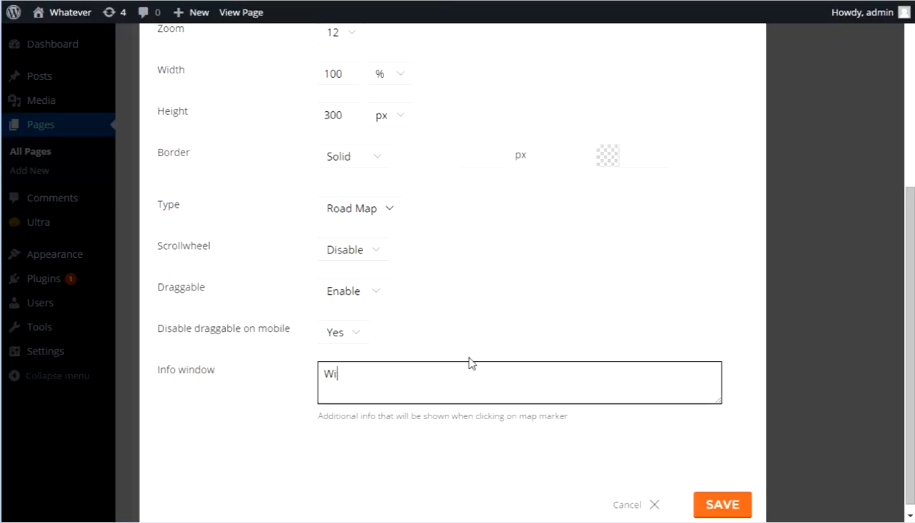
text(White Hopus)
key(BackSpace)
key(BackSpace)
key(BackSpace)
click(703, 502)
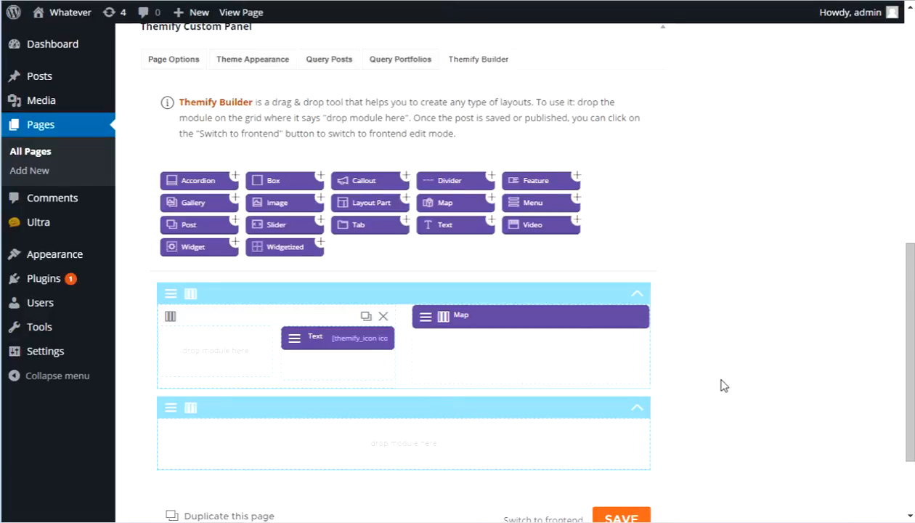
Save the page's builder layout and open the Contact Us page on the live site.
scroll(715, 381, down, 3)
click(621, 405)
click(866, 313)
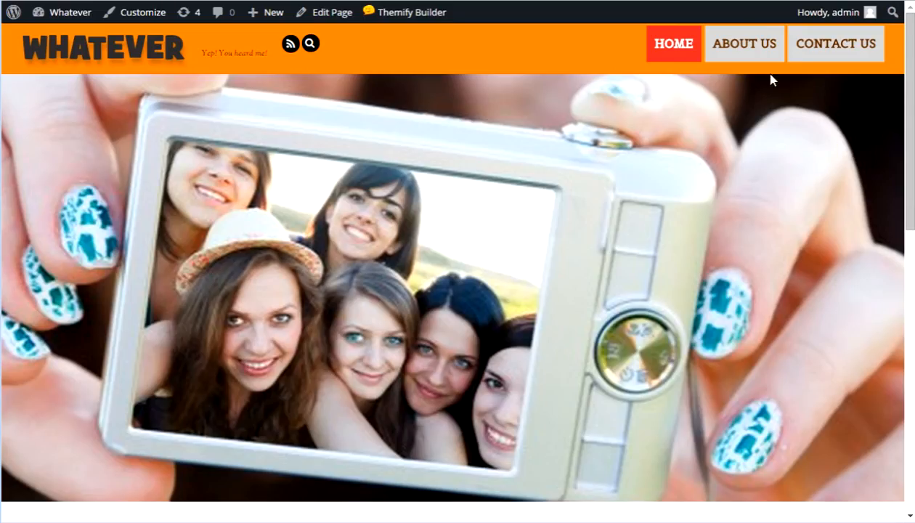
click(824, 44)
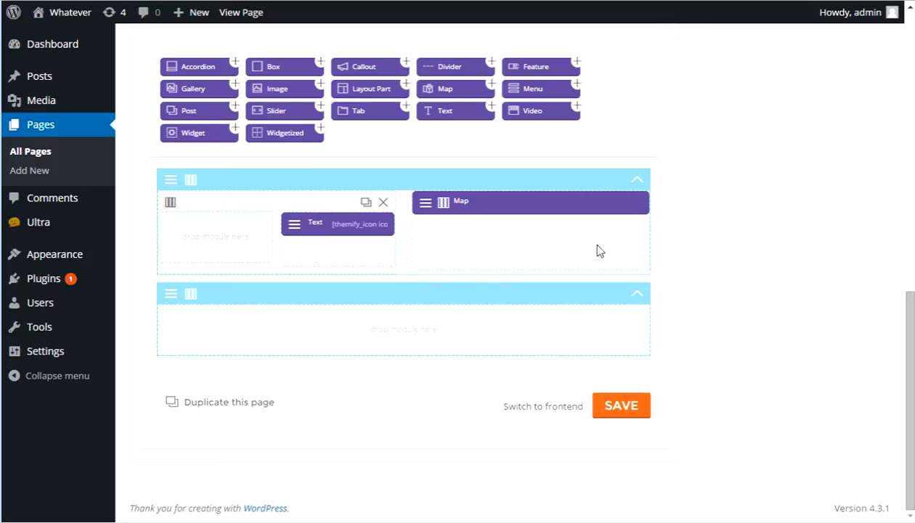
Add a Feature module to the empty second row of the layout.
scroll(675, 247, up, 1)
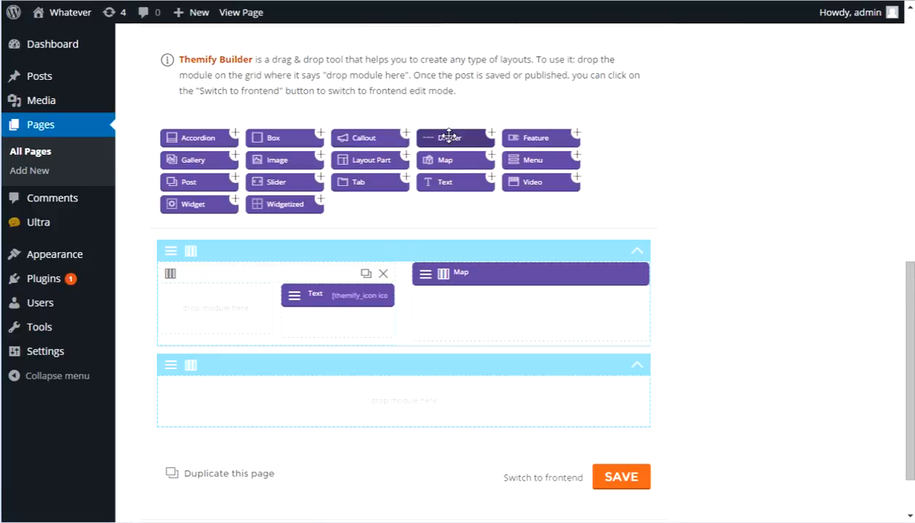
drag(531, 137, 441, 407)
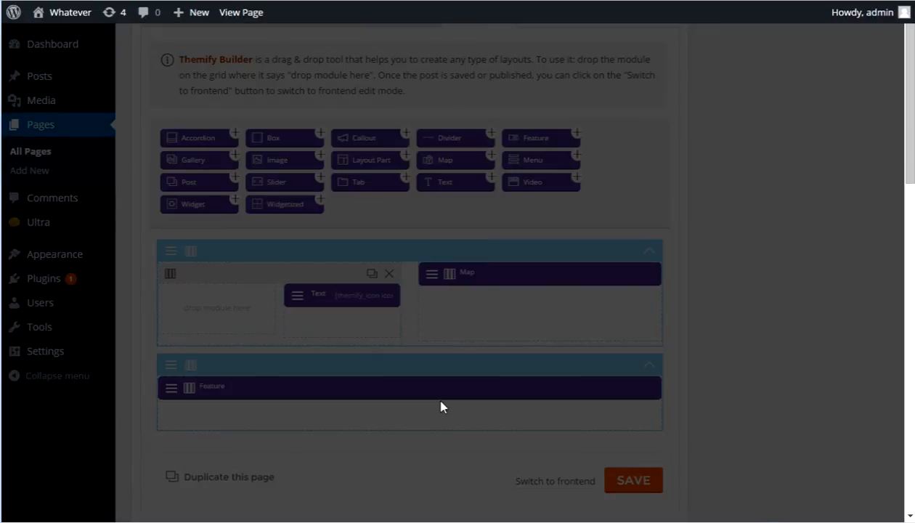
scroll(628, 190, down, 2)
scroll(421, 208, up, 2)
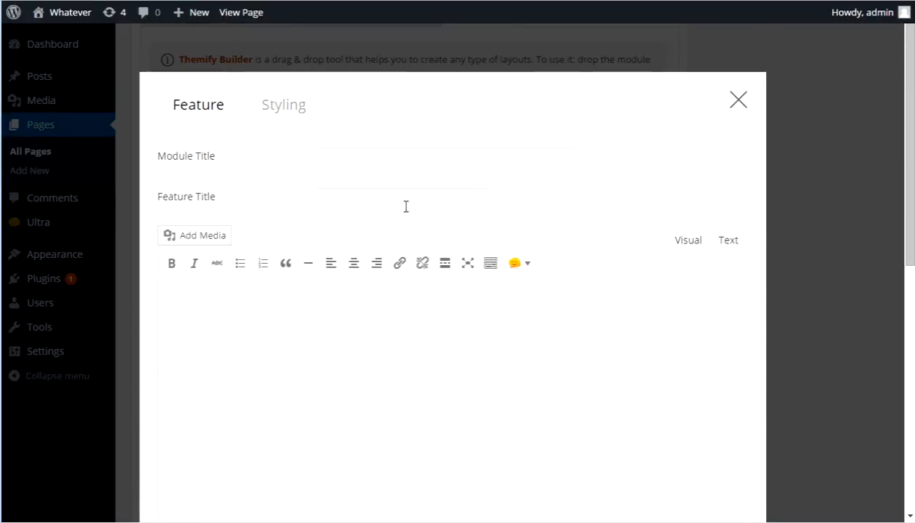
Give the Feature module the module title Top, the feature title Middle and the body text "Here is text".
click(338, 196)
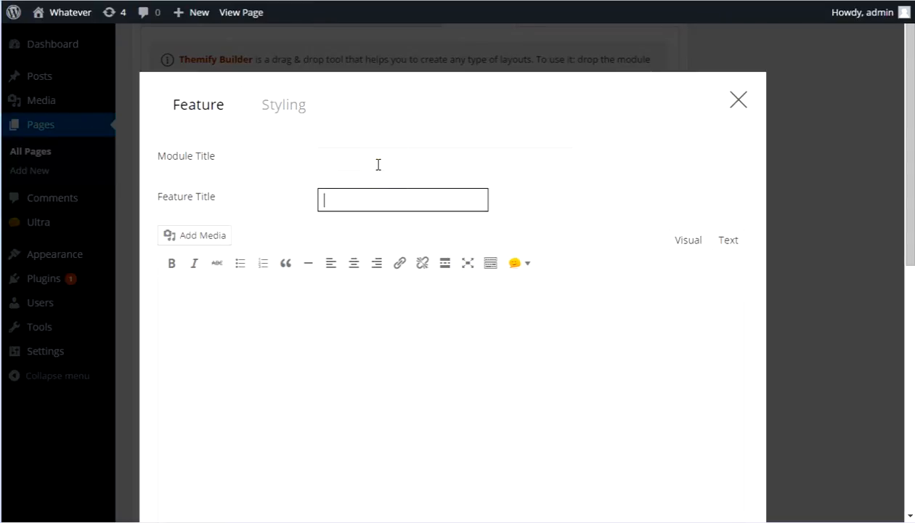
text(Middle)
click(353, 157)
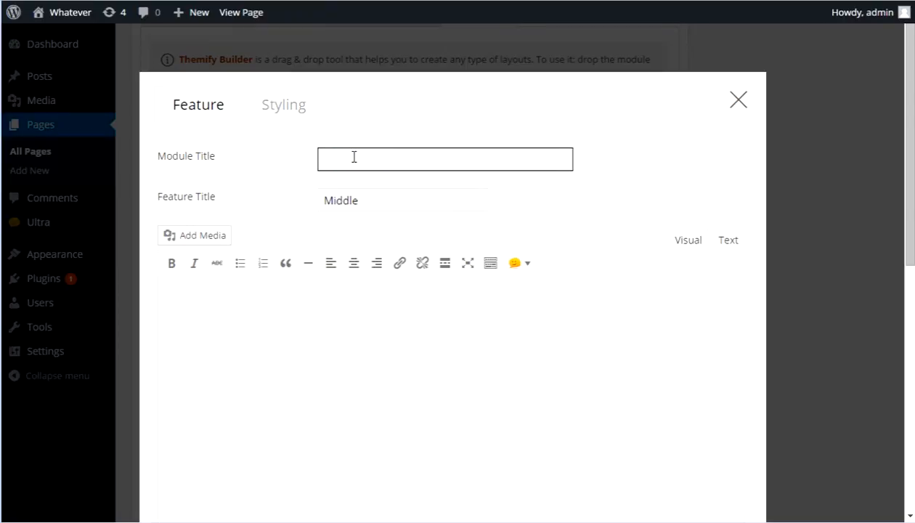
click(184, 327)
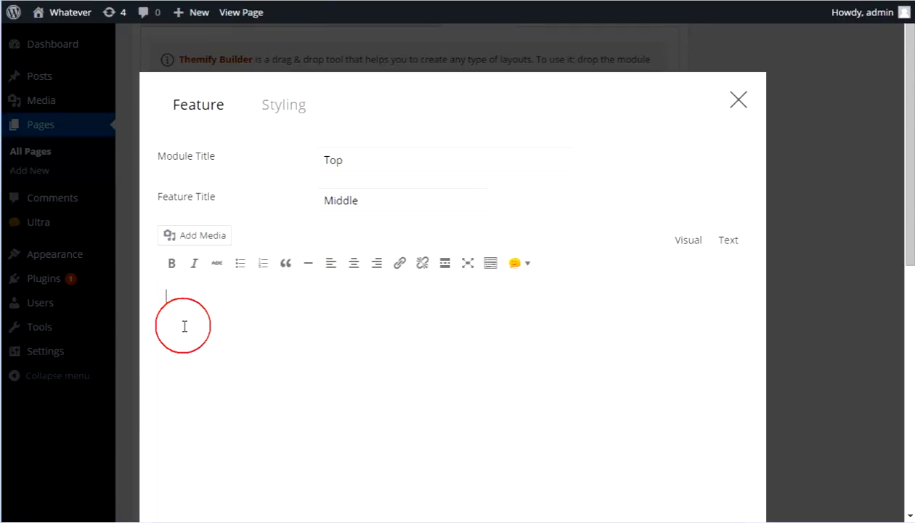
text(Here is text)
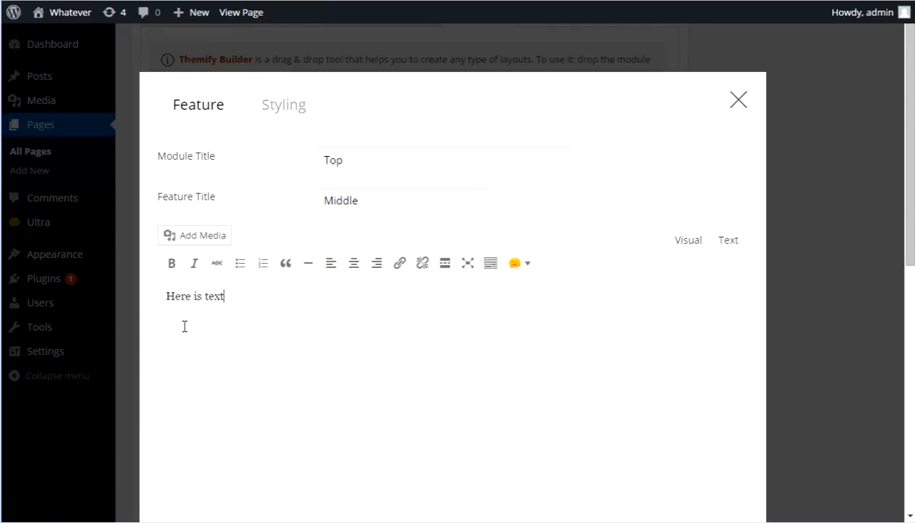
Choose the Feature layout that centres the icon above the text.
scroll(788, 169, down, 6)
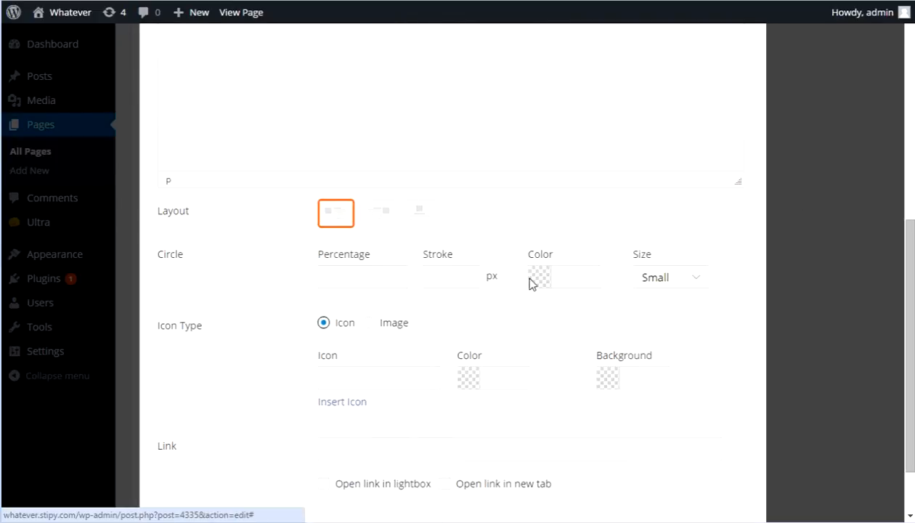
click(417, 213)
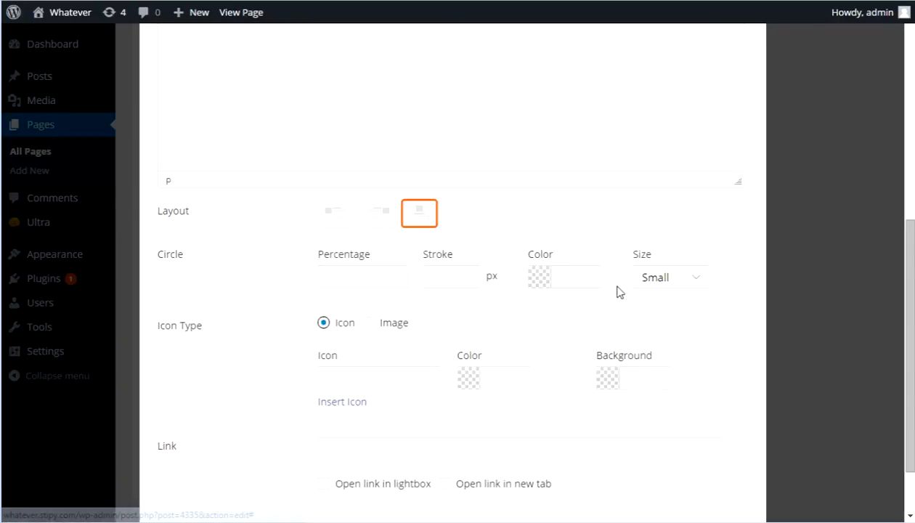
click(338, 214)
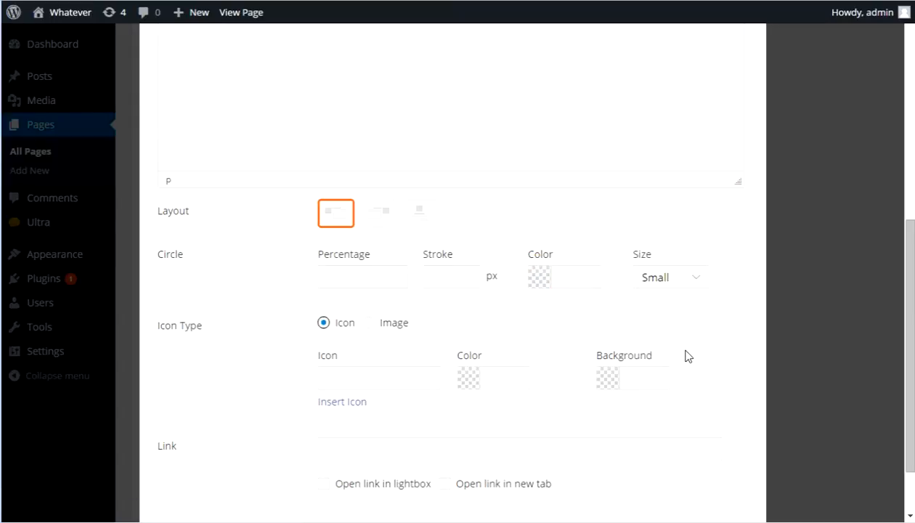
click(421, 214)
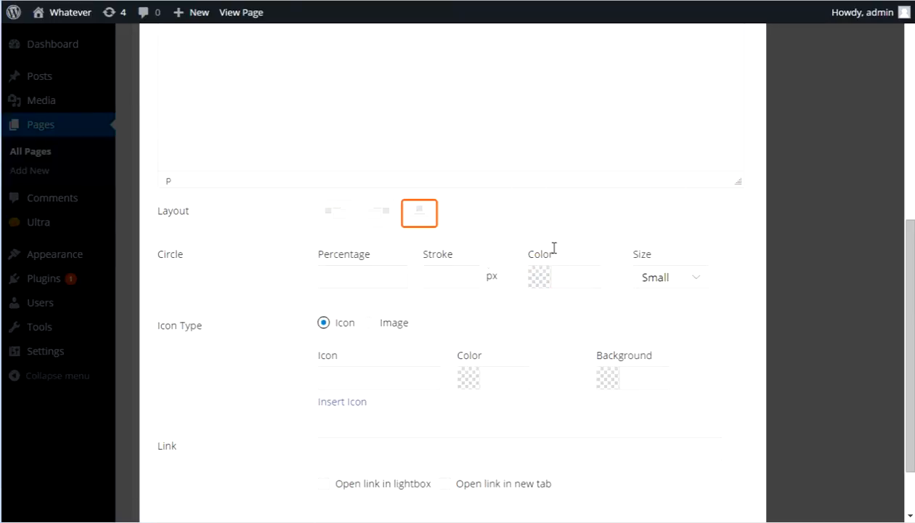
Configure the Feature's circle with 75 percent, a 5 px stroke, red colour f00e16 and Medium size.
click(364, 274)
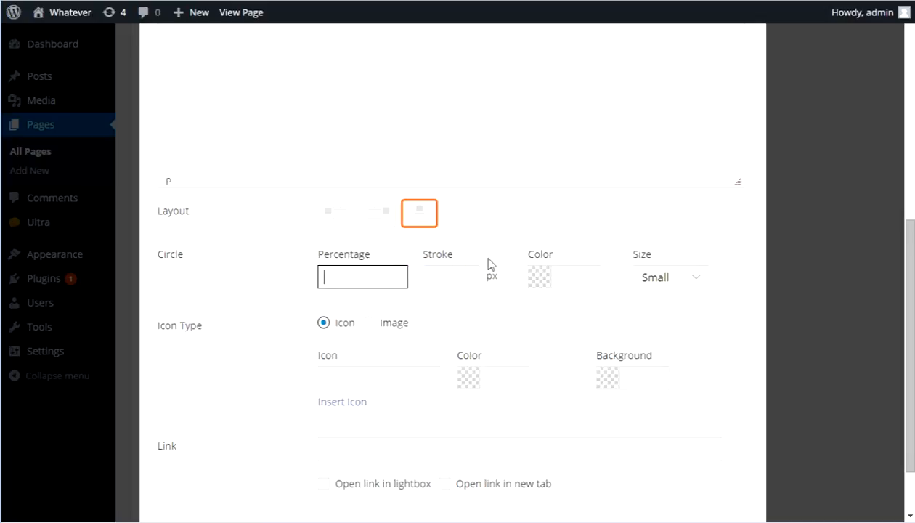
text(75)
click(465, 279)
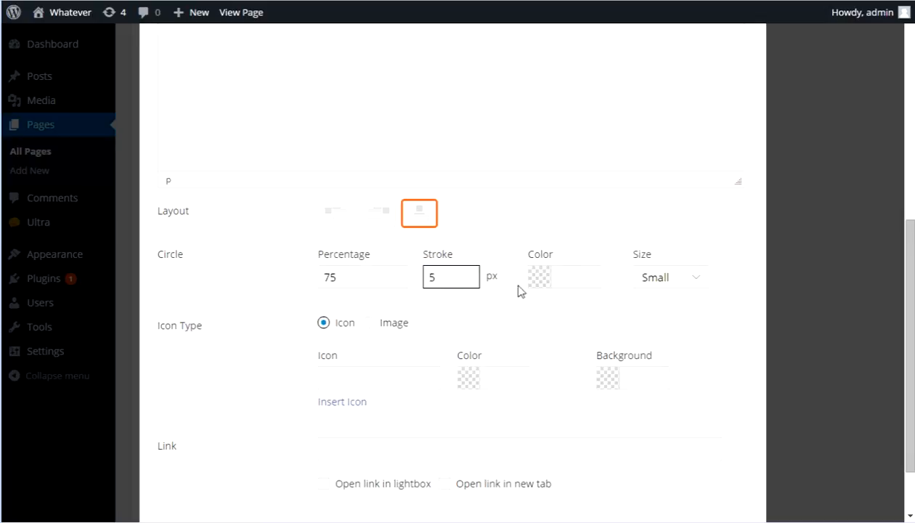
click(540, 277)
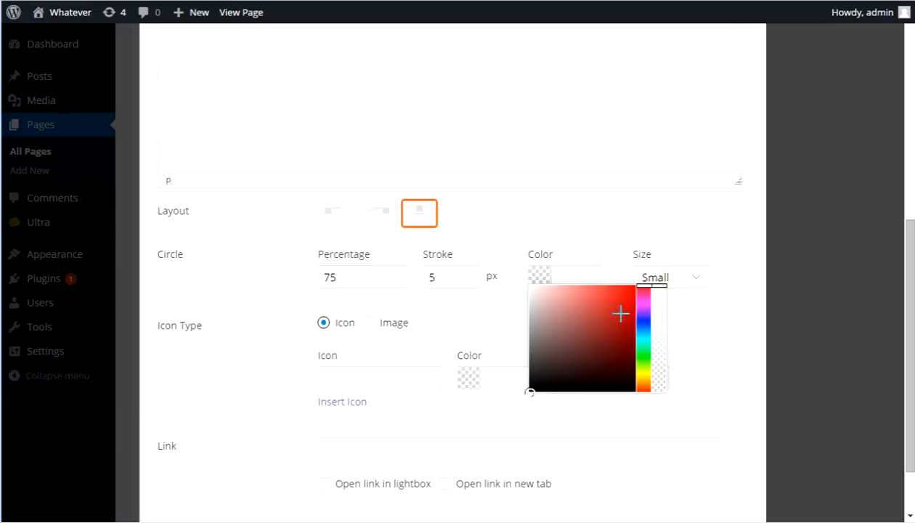
click(627, 287)
click(693, 288)
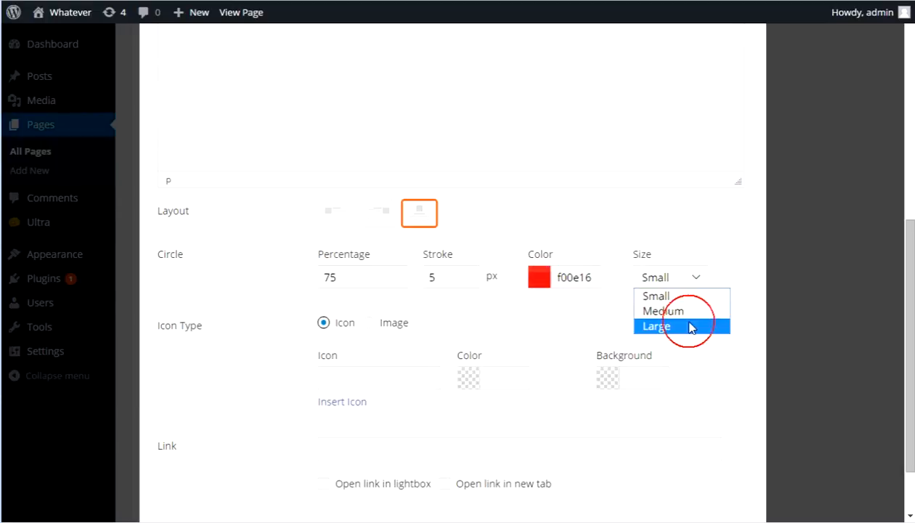
click(658, 310)
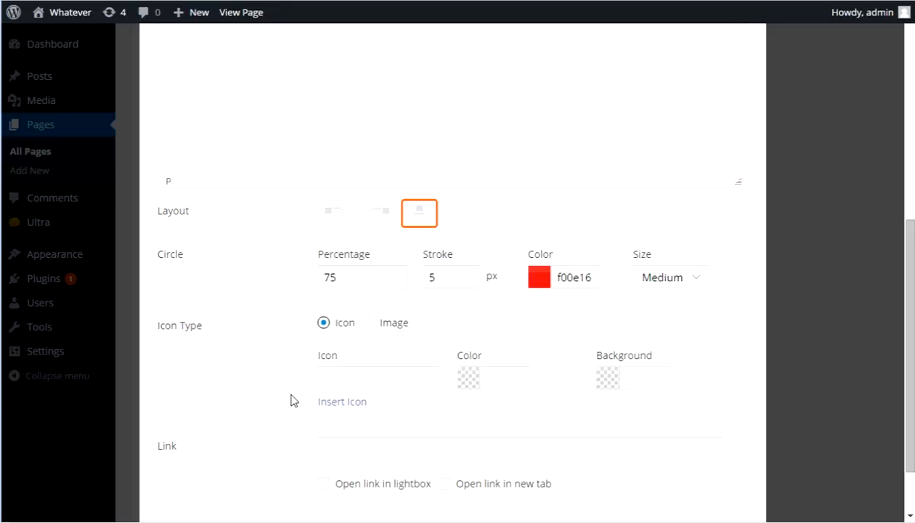
Insert the cubes icon into the Feature's circle and save the Feature module.
click(341, 401)
scroll(674, 218, down, 3)
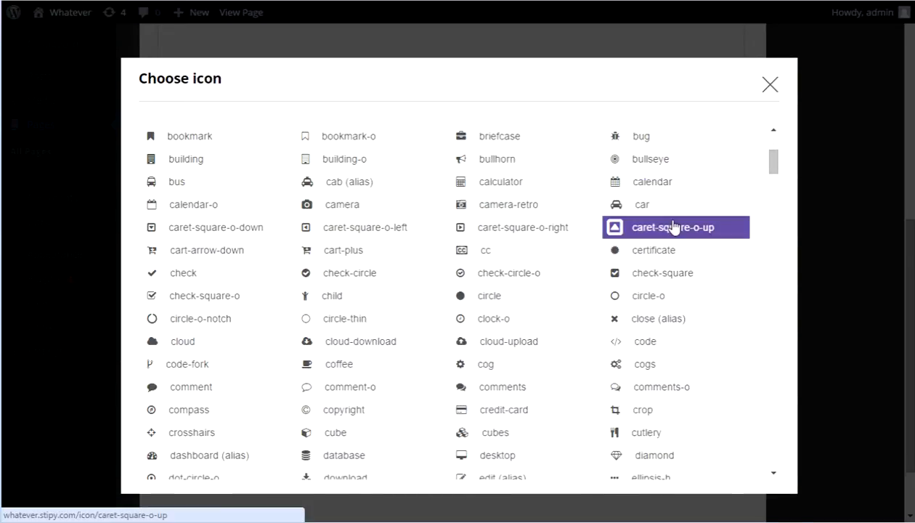
scroll(670, 227, down, 1)
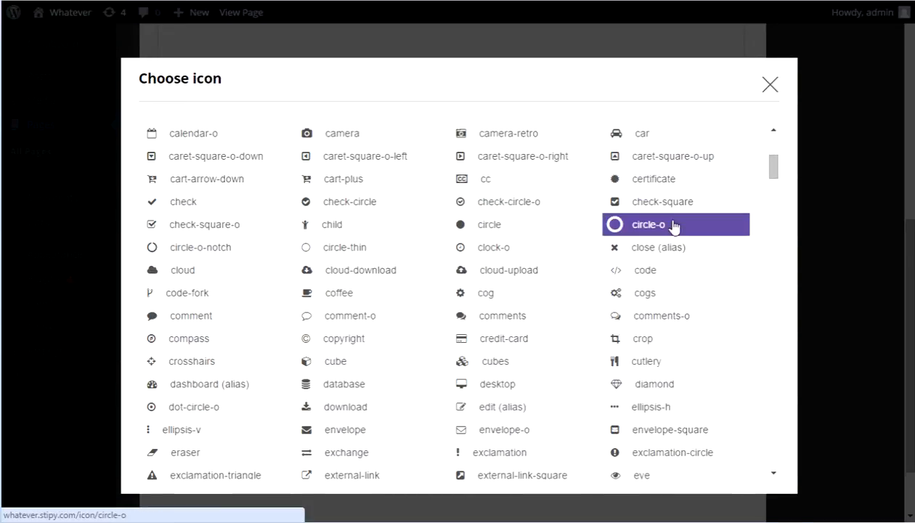
click(499, 362)
scroll(689, 346, down, 1)
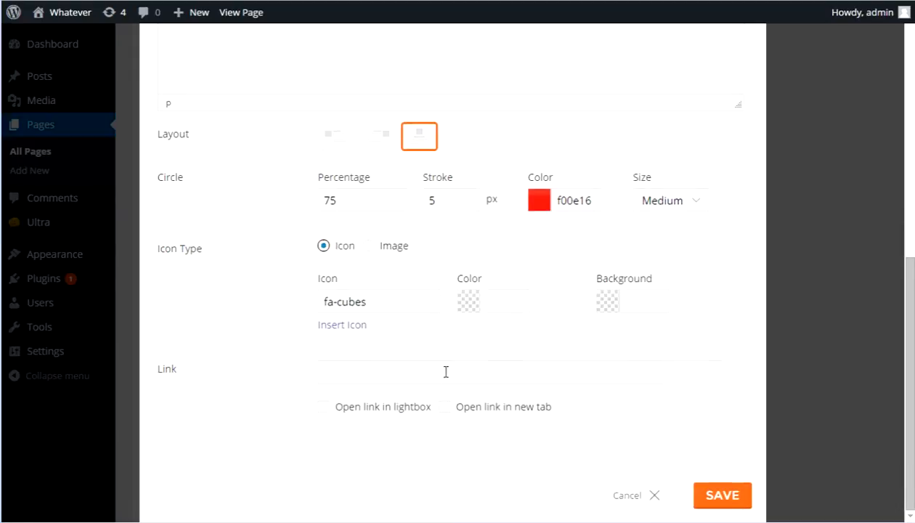
scroll(705, 273, up, 3)
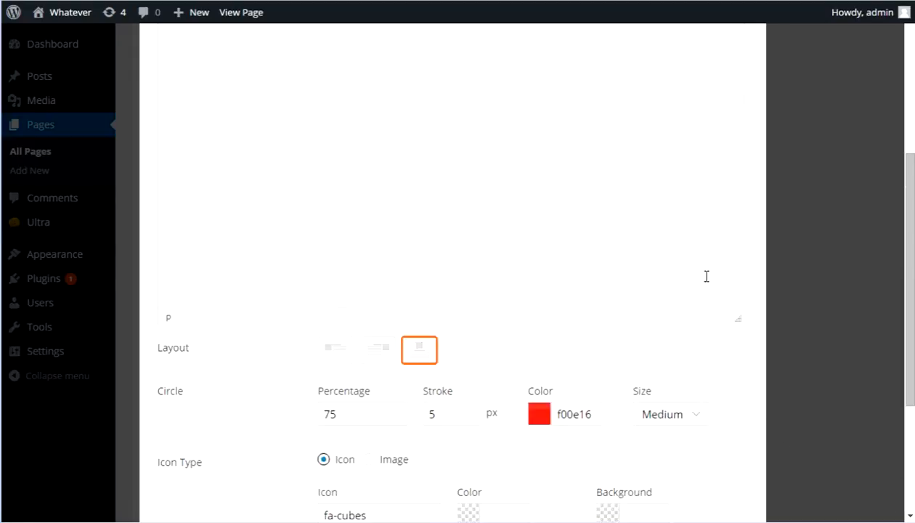
scroll(714, 279, down, 3)
click(713, 501)
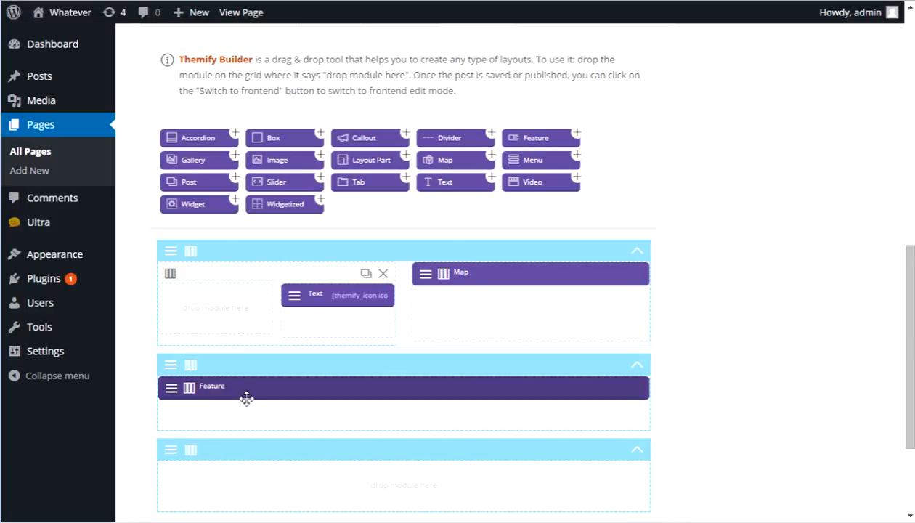
Split the second row into three equal columns and place a duplicate of the Feature module in the middle one.
mouse_move(191, 366)
click(258, 396)
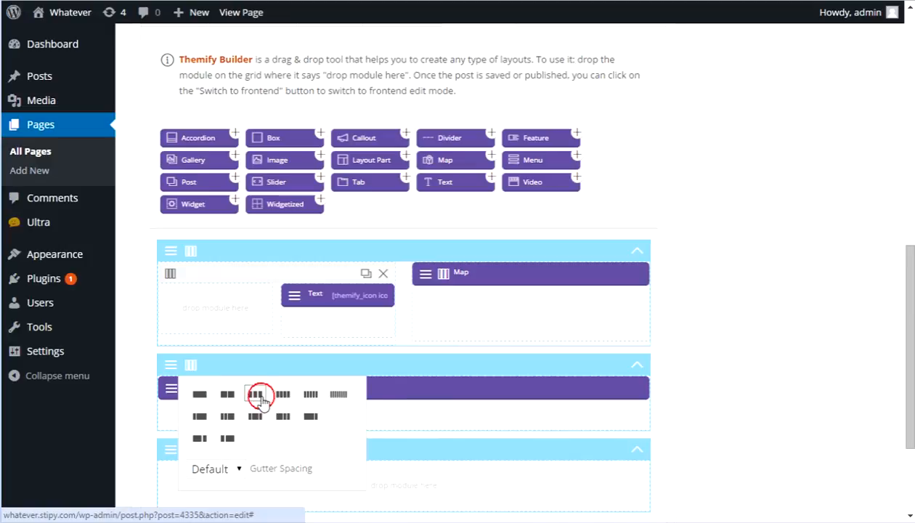
mouse_move(173, 390)
click(183, 436)
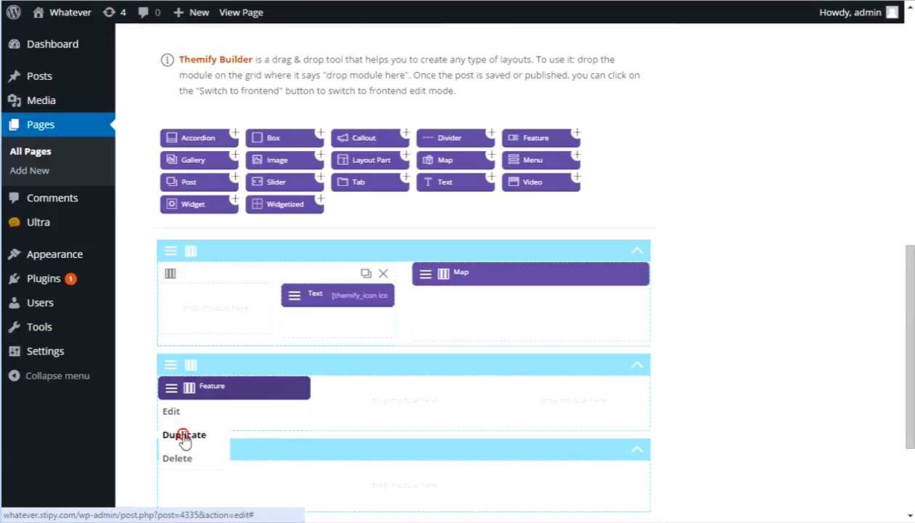
drag(204, 415, 392, 389)
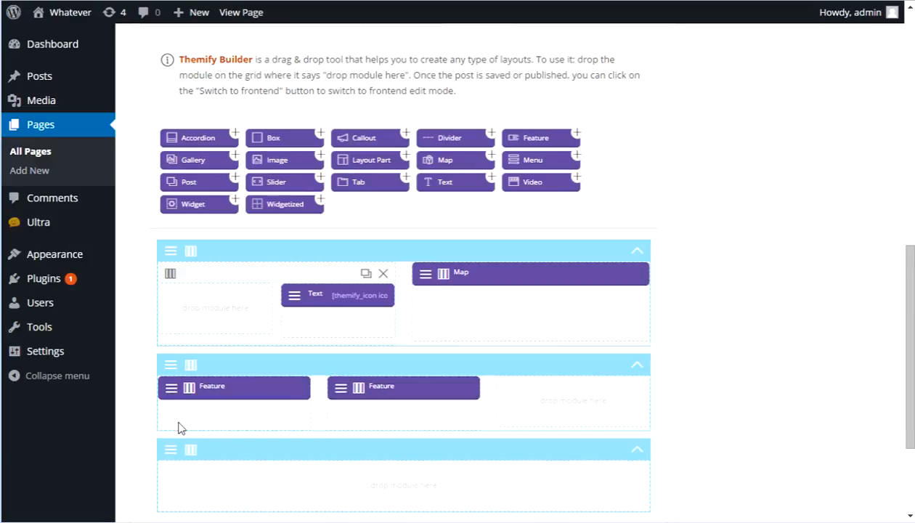
Duplicate the middle Feature module and place the copy in the second row's third column.
mouse_move(339, 388)
click(338, 435)
mouse_move(363, 420)
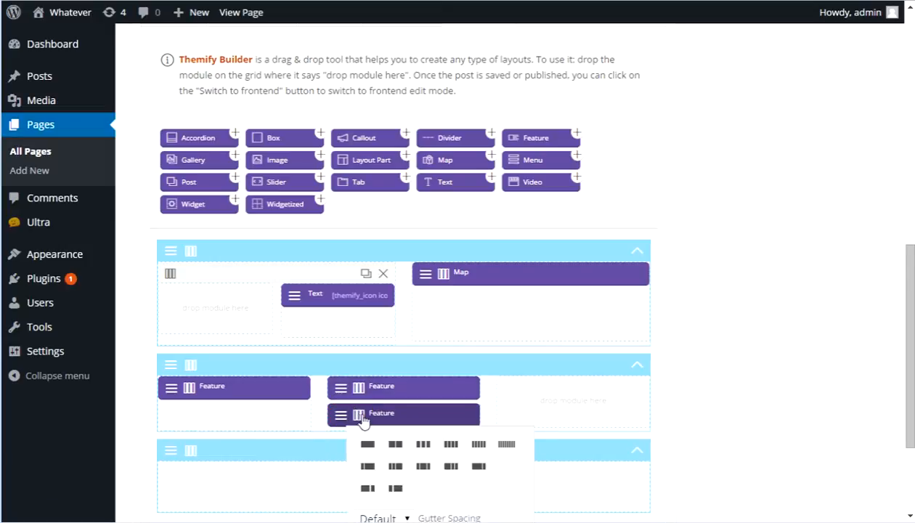
drag(363, 421, 541, 392)
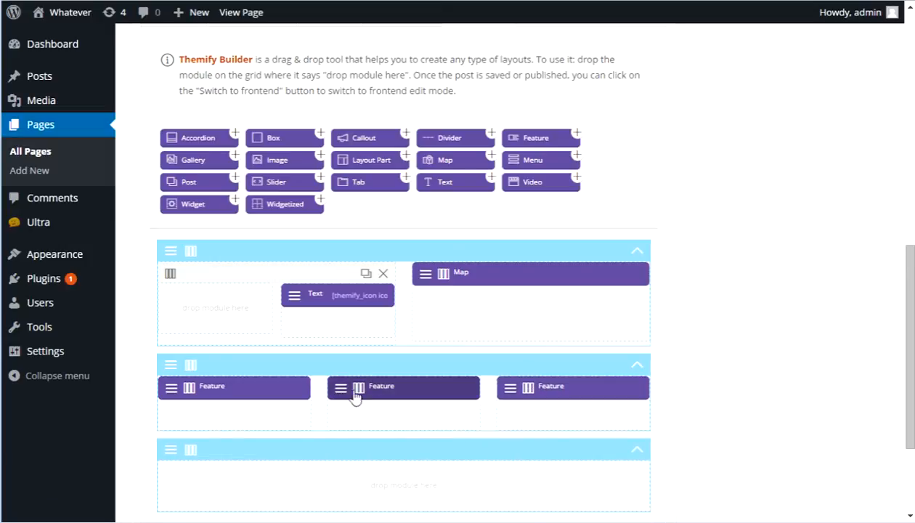
Review the middle Feature's titles, text, layout, circle and icon settings, and close them without changes.
mouse_move(341, 385)
click(342, 416)
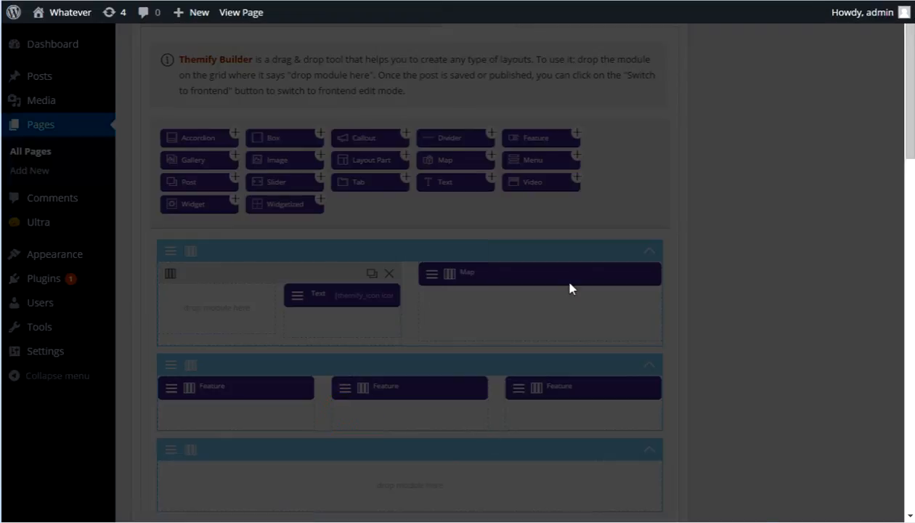
scroll(576, 208, down, 3)
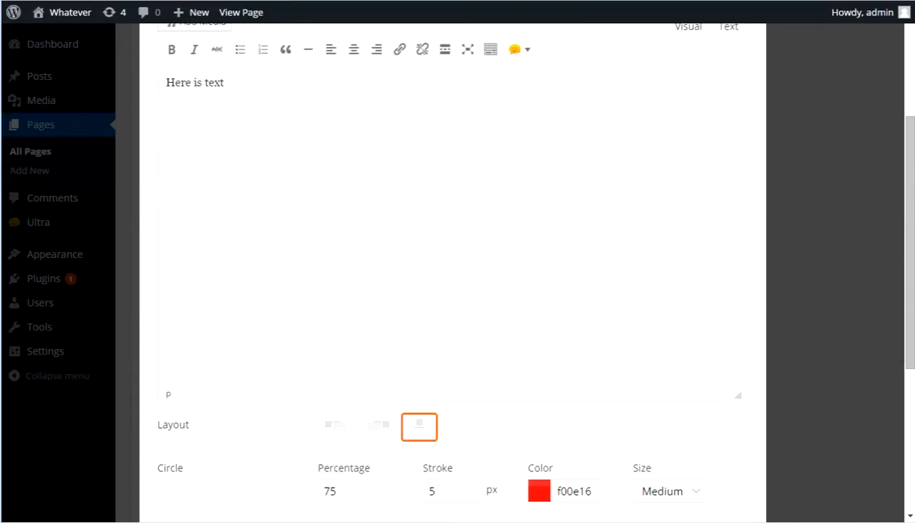
scroll(715, 479, down, 1)
scroll(290, 152, up, 4)
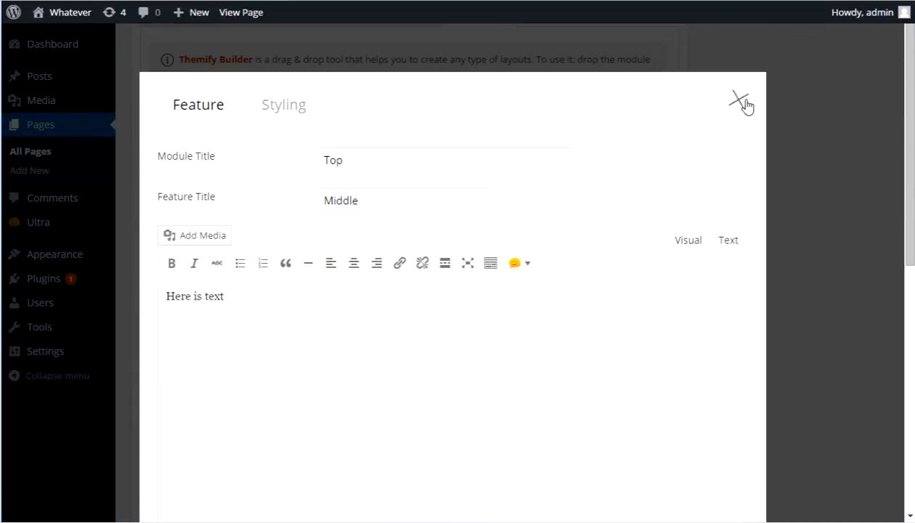
scroll(736, 225, down, 5)
scroll(737, 225, up, 5)
click(738, 101)
Save the builder layout and check the row of three Features on the published Contact us page.
scroll(737, 258, down, 2)
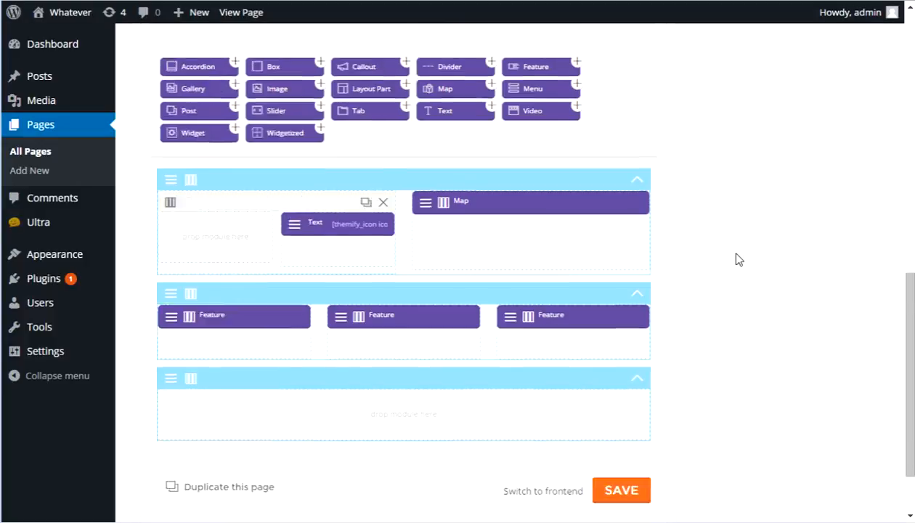
scroll(738, 259, down, 1)
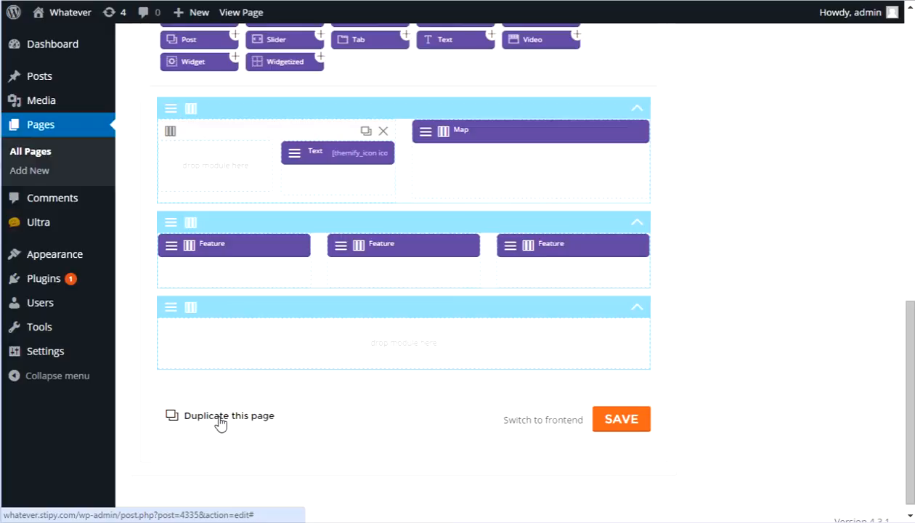
scroll(638, 320, down, 1)
click(633, 406)
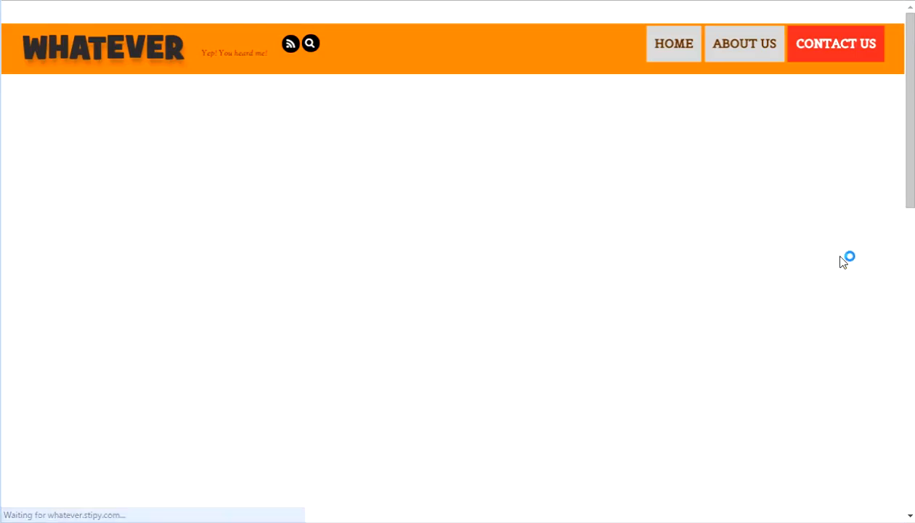
scroll(841, 265, down, 3)
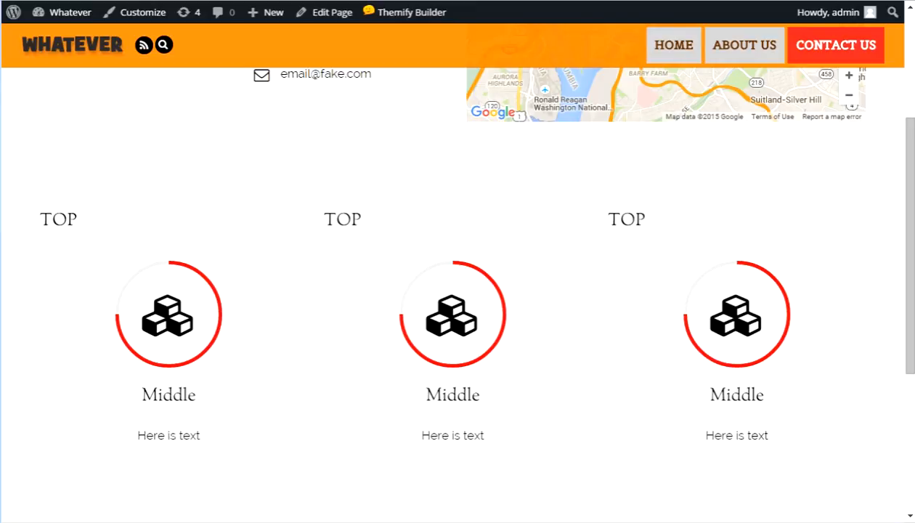
click(330, 172)
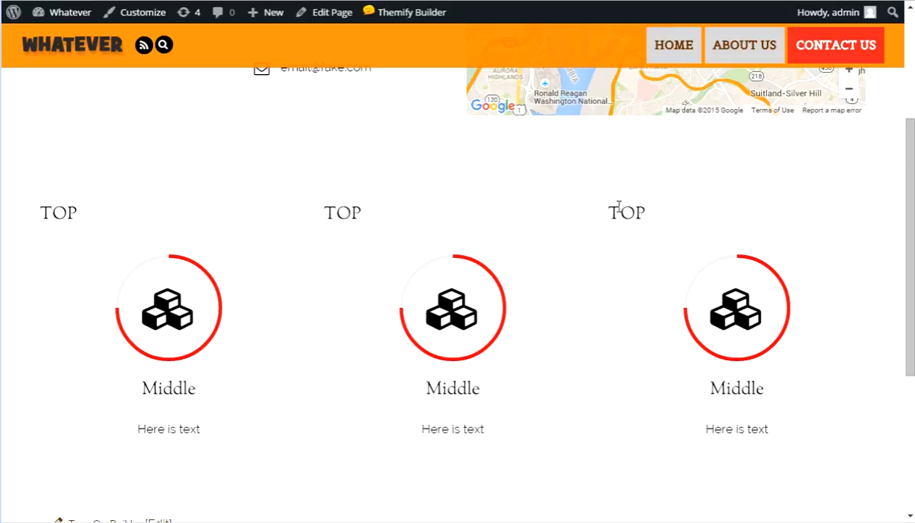
drag(610, 212, 635, 210)
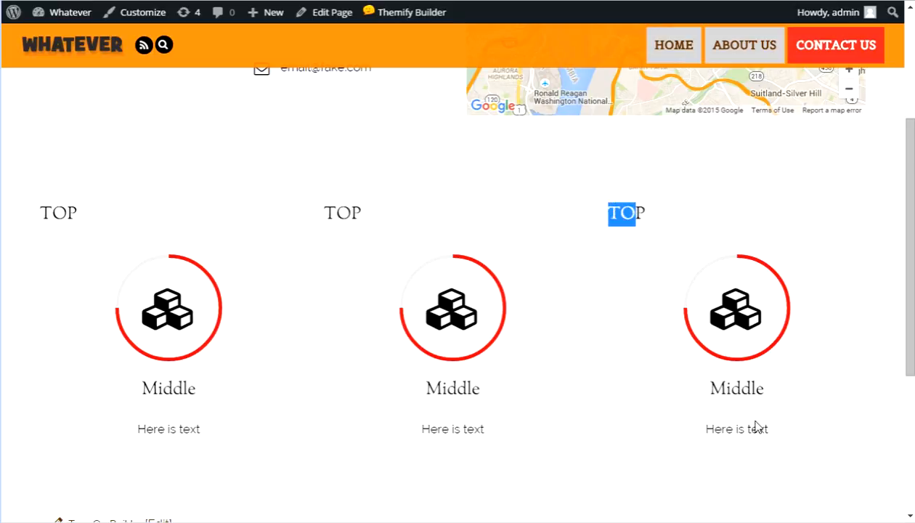
scroll(781, 314, down, 3)
scroll(781, 317, up, 4)
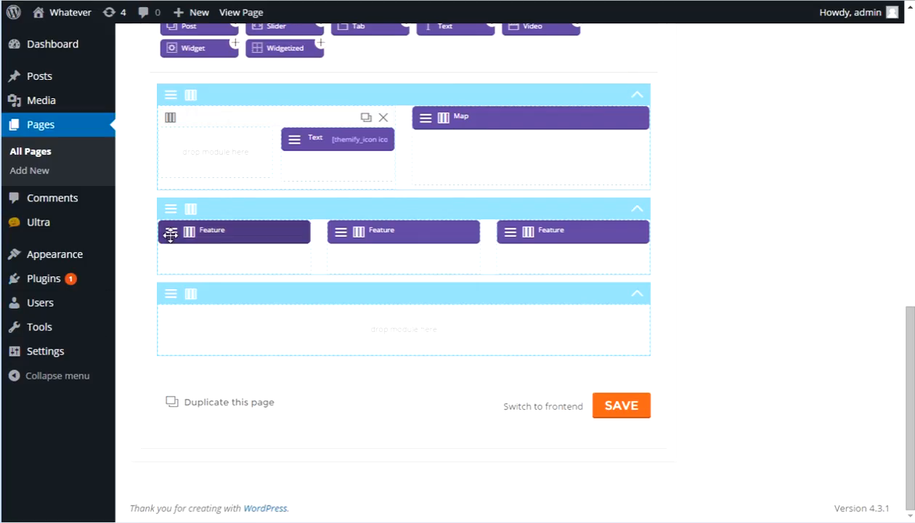
Change the first Feature's layout to place the icon left of the text, and save the module.
mouse_move(172, 231)
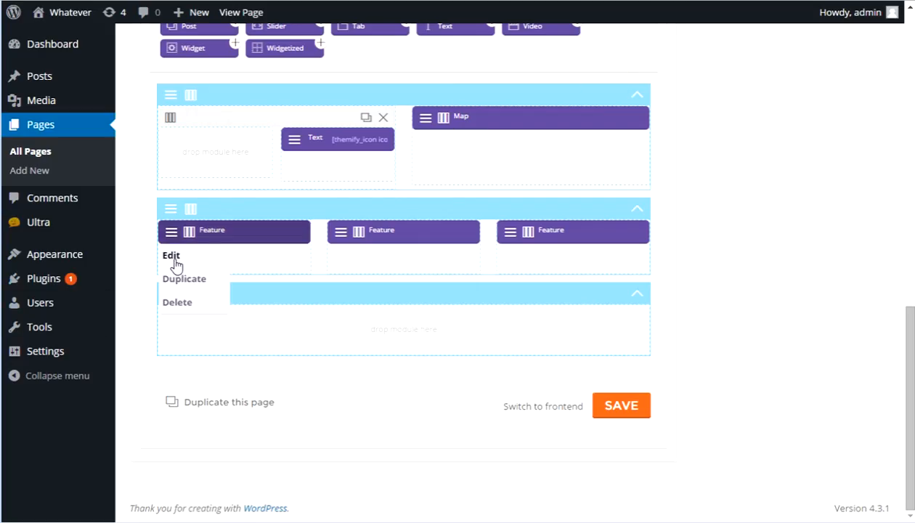
click(173, 258)
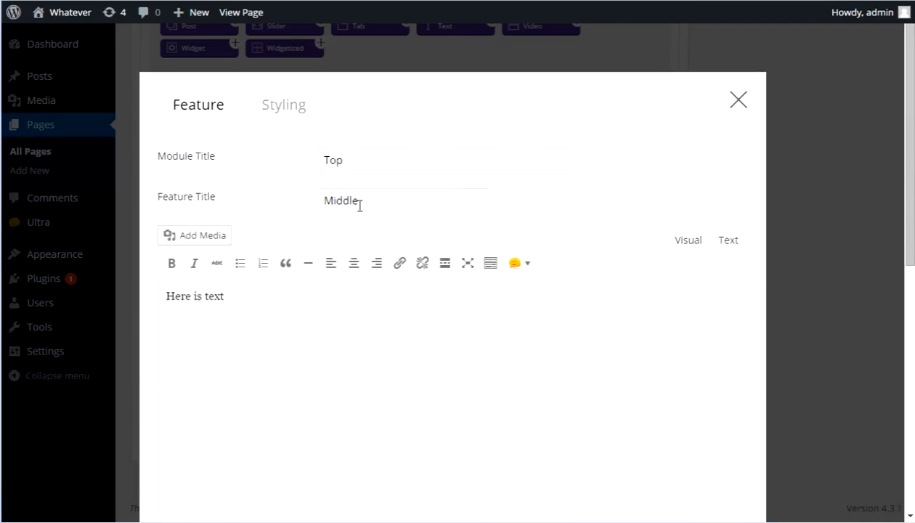
scroll(424, 280, down, 6)
click(337, 211)
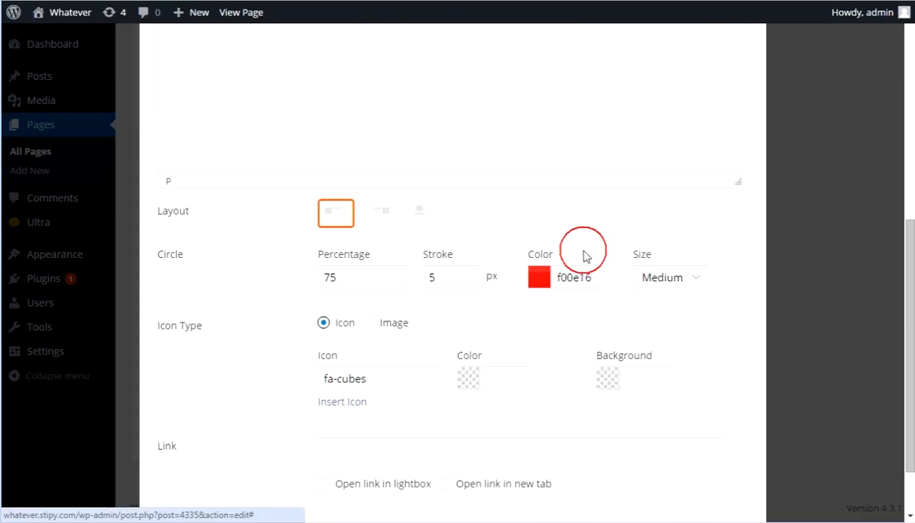
scroll(651, 379, down, 2)
click(718, 494)
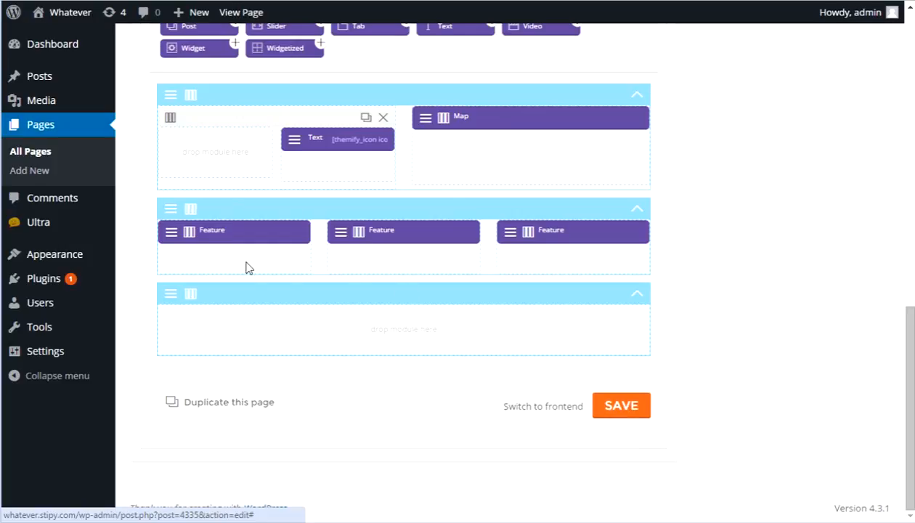
Save the builder layout and refresh the published page to check the first Feature's new arrangement.
click(613, 407)
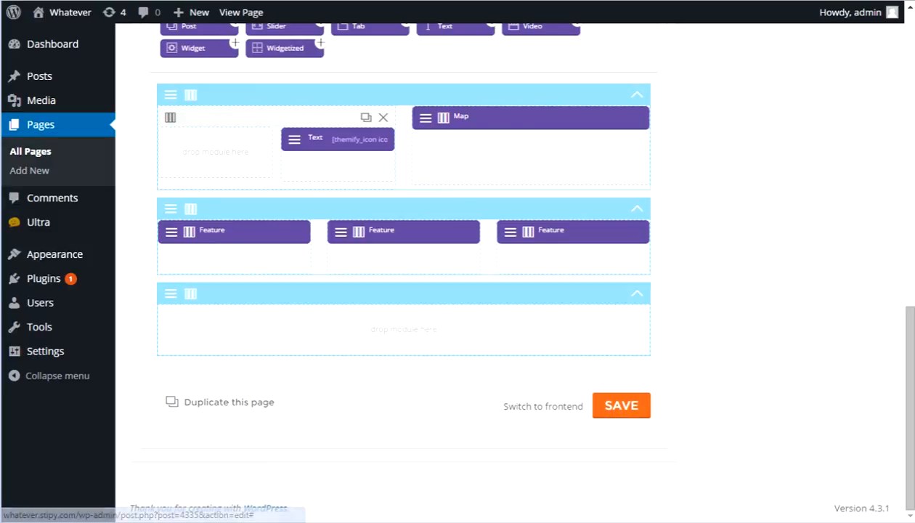
key(ctrl+Tab)
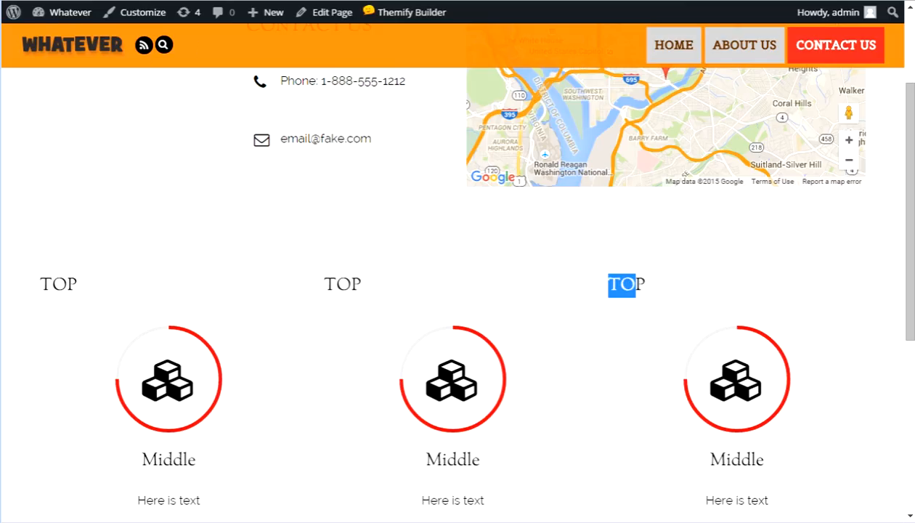
key(F5)
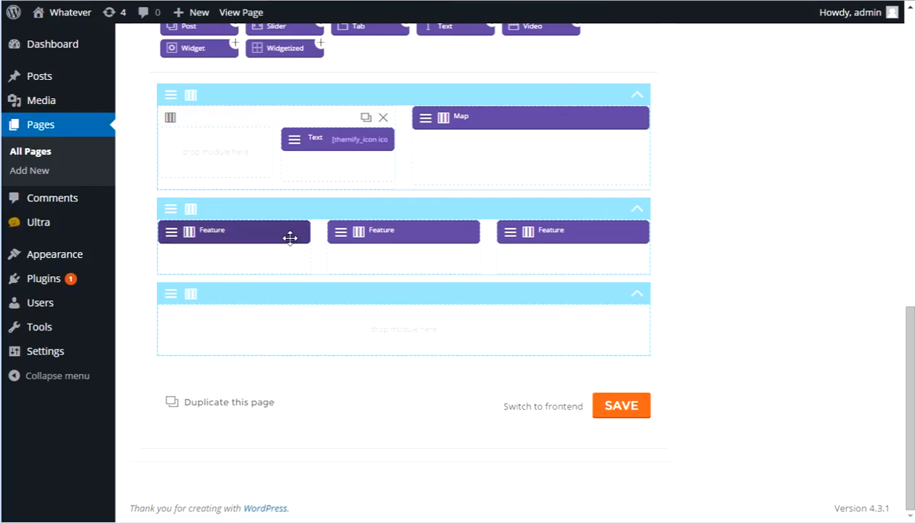
Clear the first Feature's module title and feature title, and save the module.
mouse_move(171, 232)
click(175, 259)
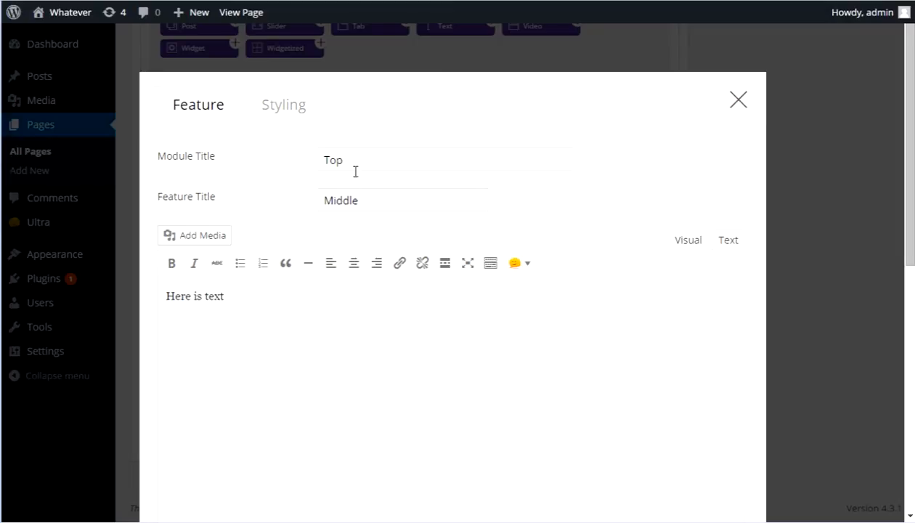
drag(355, 161, 233, 159)
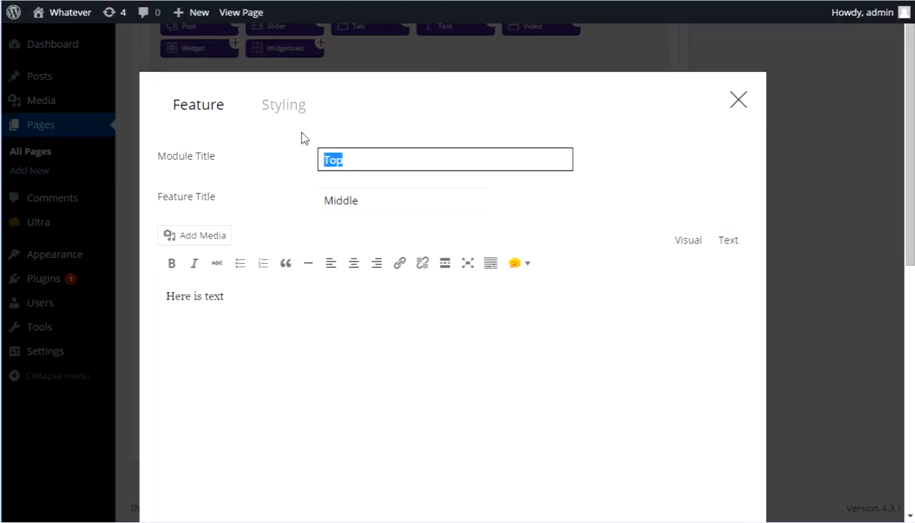
key(BackSpace)
drag(363, 202, 300, 204)
scroll(568, 267, down, 6)
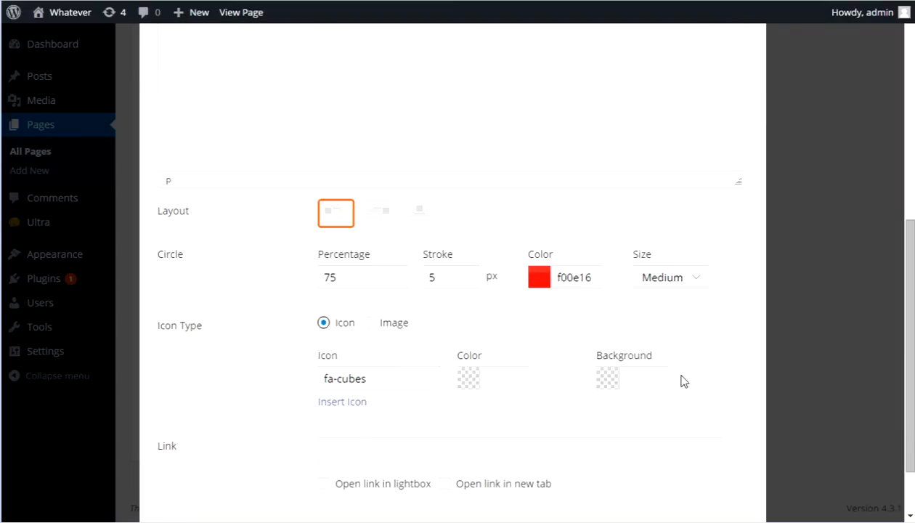
scroll(682, 380, down, 2)
click(743, 502)
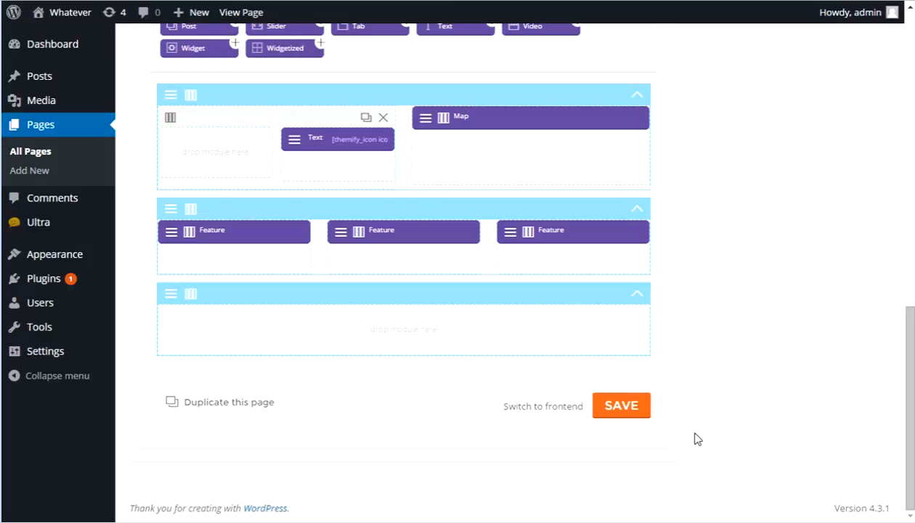
Save the builder layout and refresh the published page to check the first Feature without its titles.
click(623, 410)
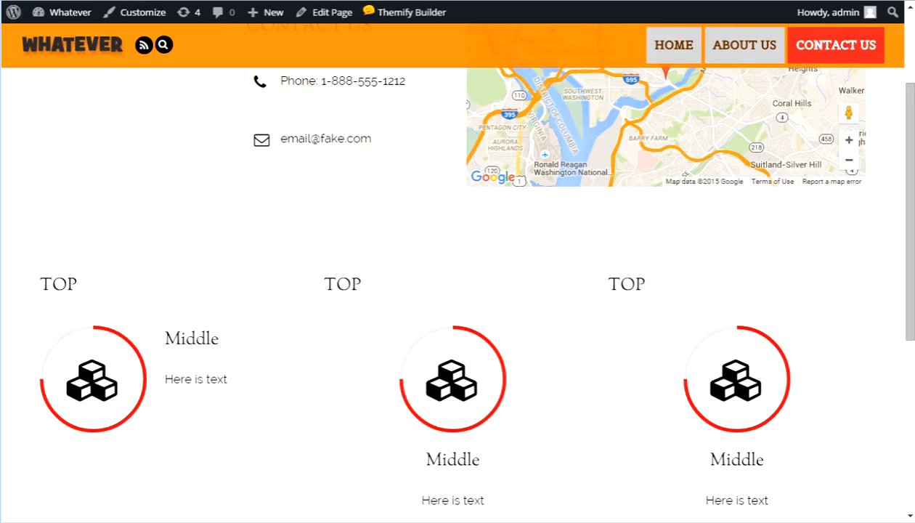
key(F5)
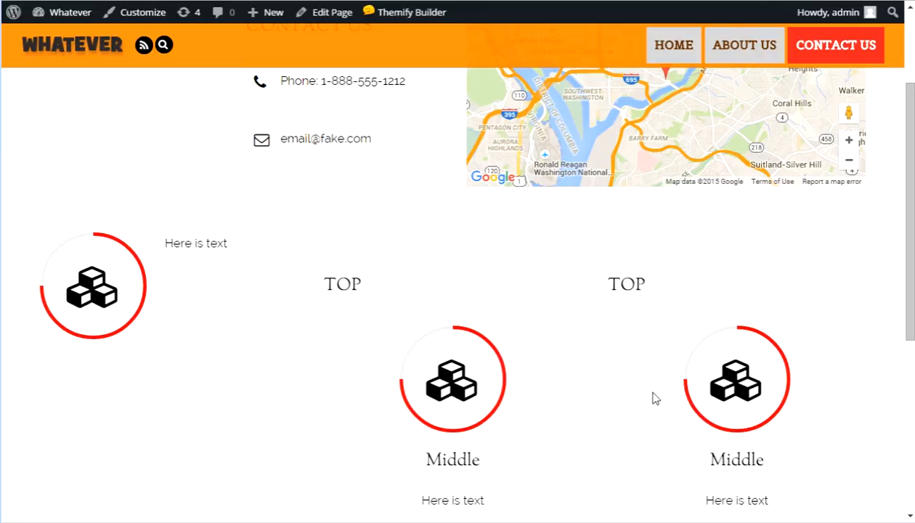
scroll(794, 403, down, 3)
scroll(801, 399, up, 5)
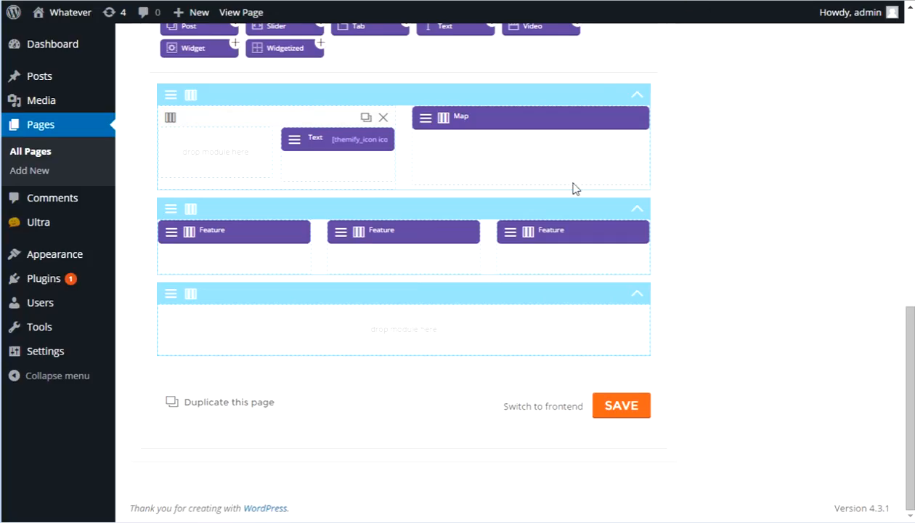
scroll(747, 257, up, 5)
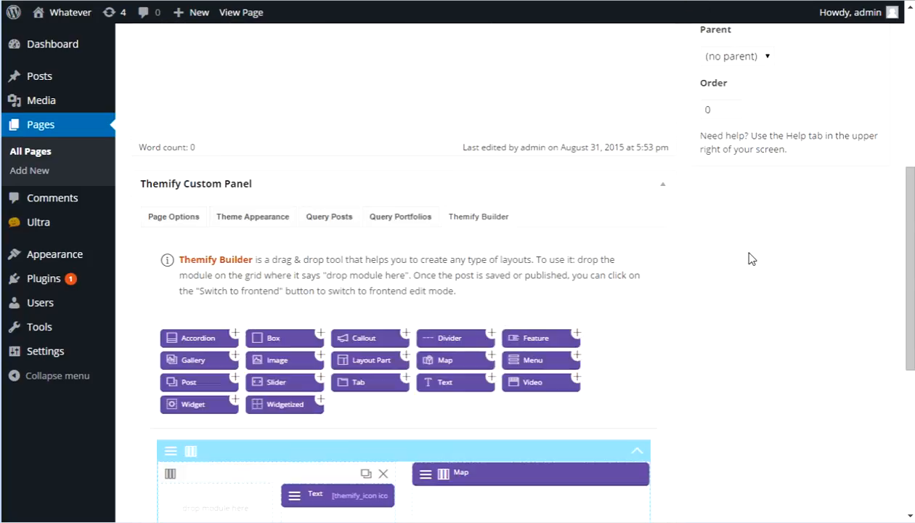
scroll(719, 291, down, 2)
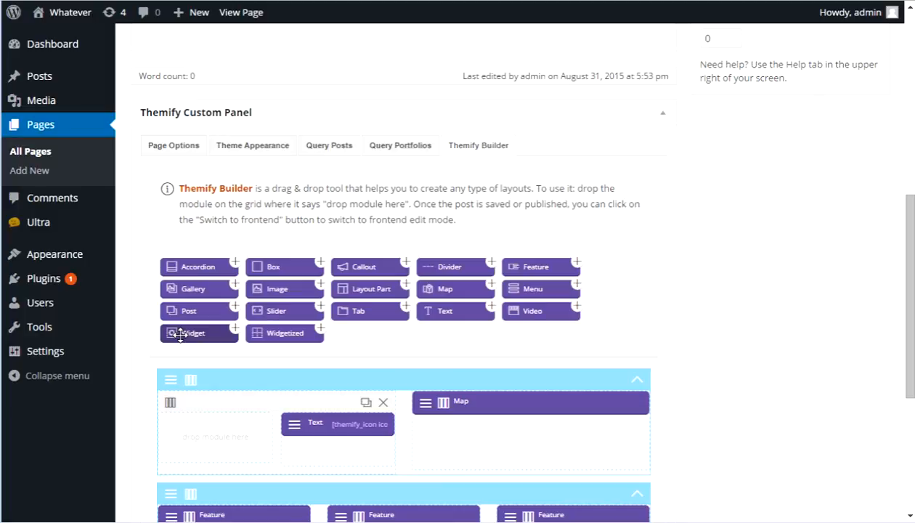
scroll(757, 228, down, 2)
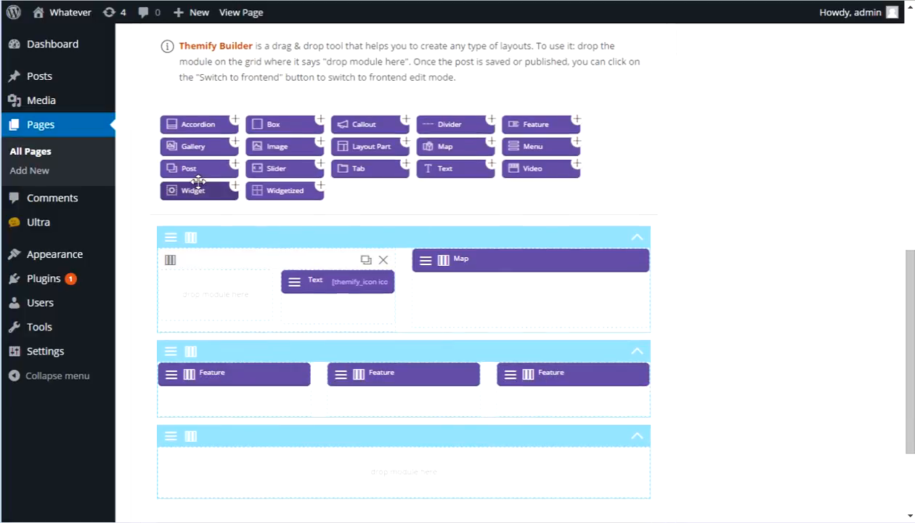
drag(198, 181, 317, 463)
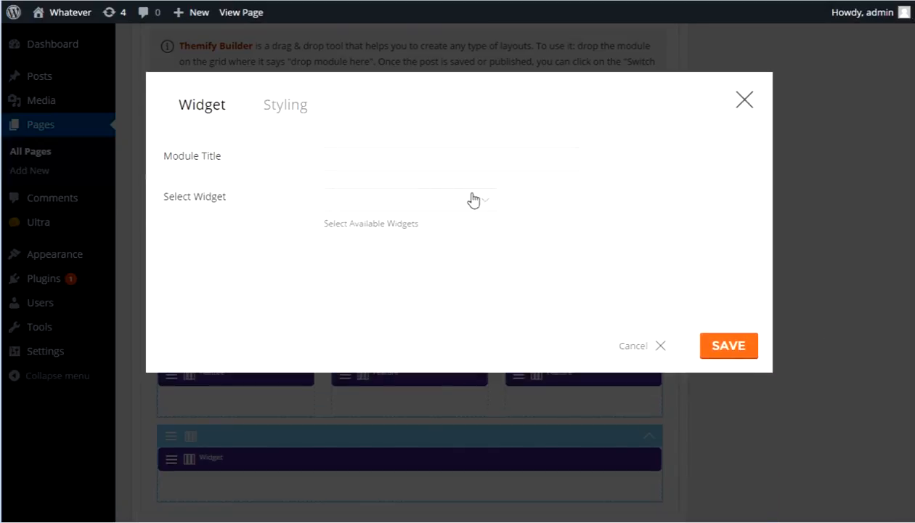
click(472, 199)
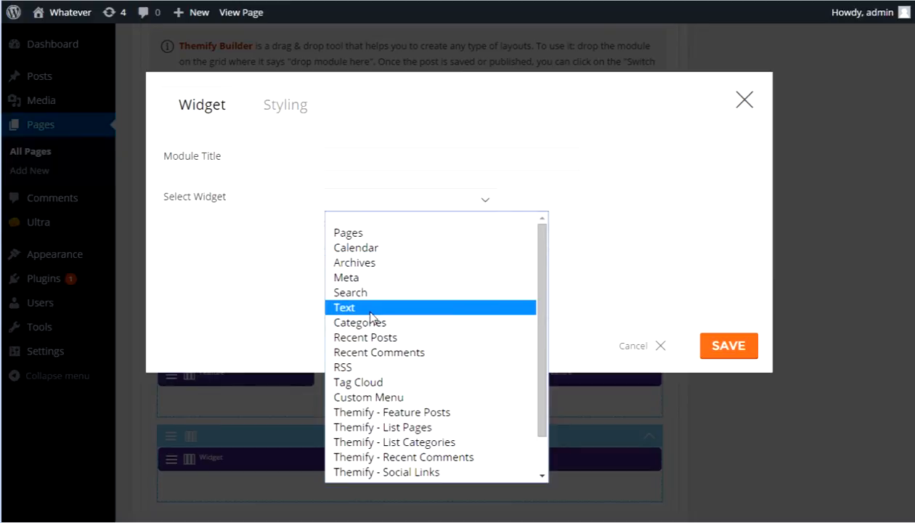
click(633, 346)
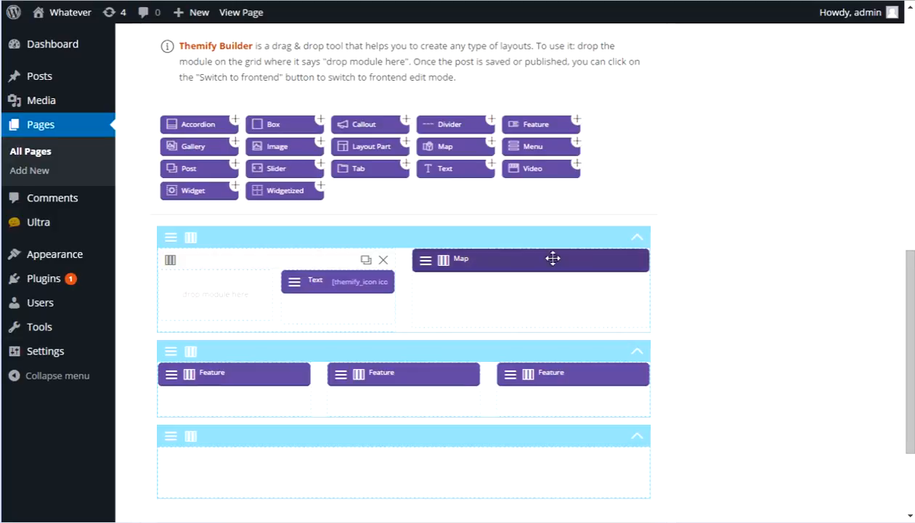
Add a Widgetized module to the third row, set its widgetized area to Social Widget, and save the module.
mouse_move(49, 258)
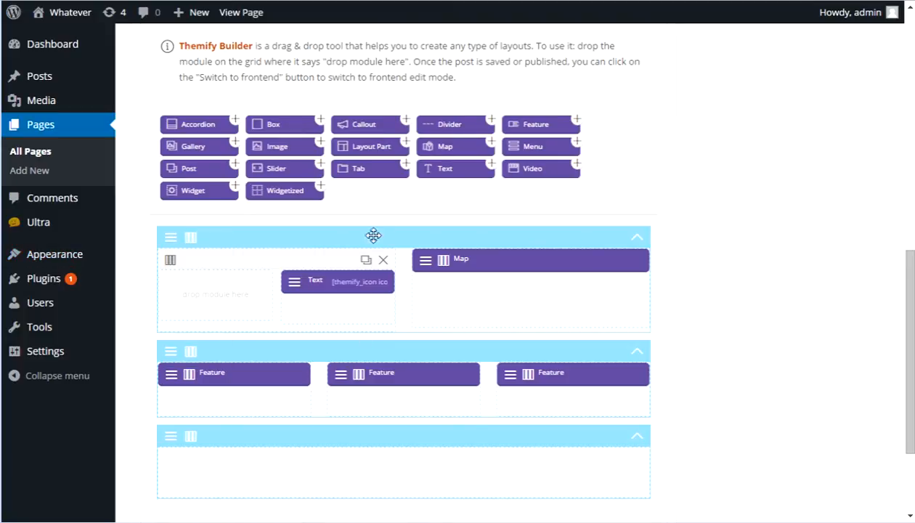
drag(279, 192, 251, 455)
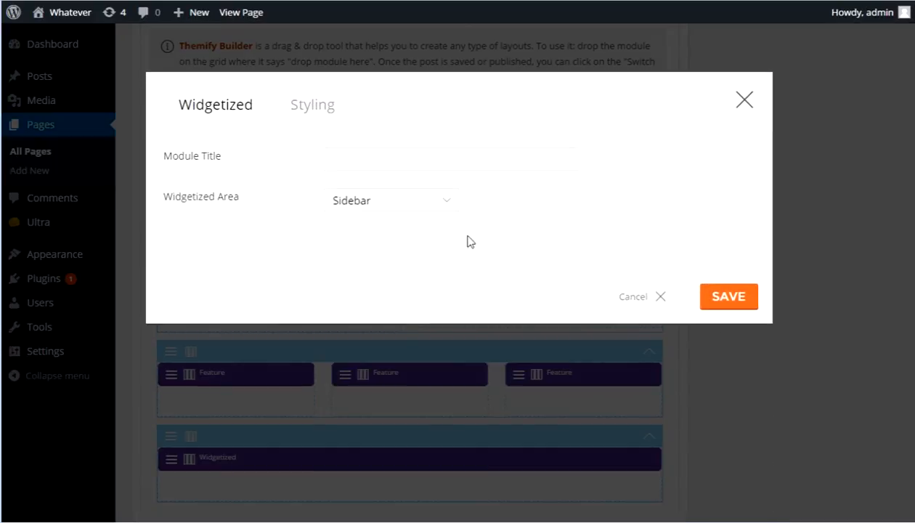
click(434, 204)
click(377, 234)
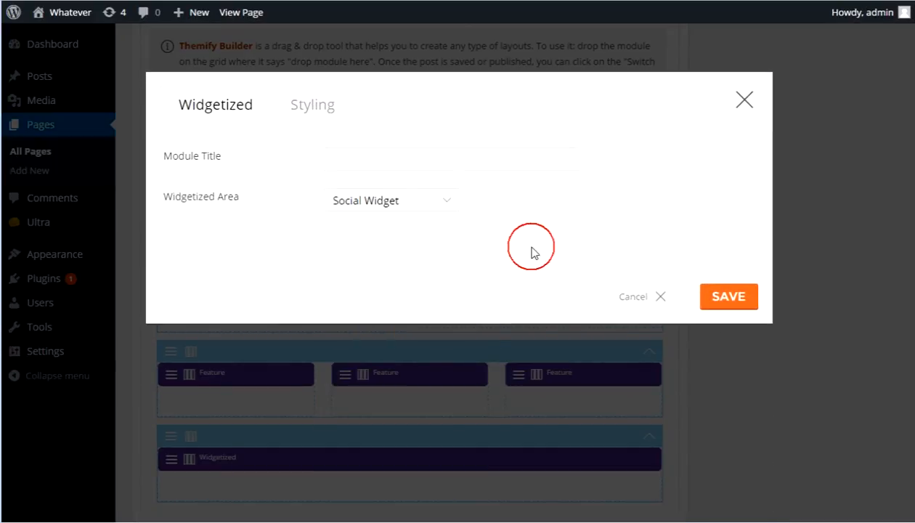
click(707, 299)
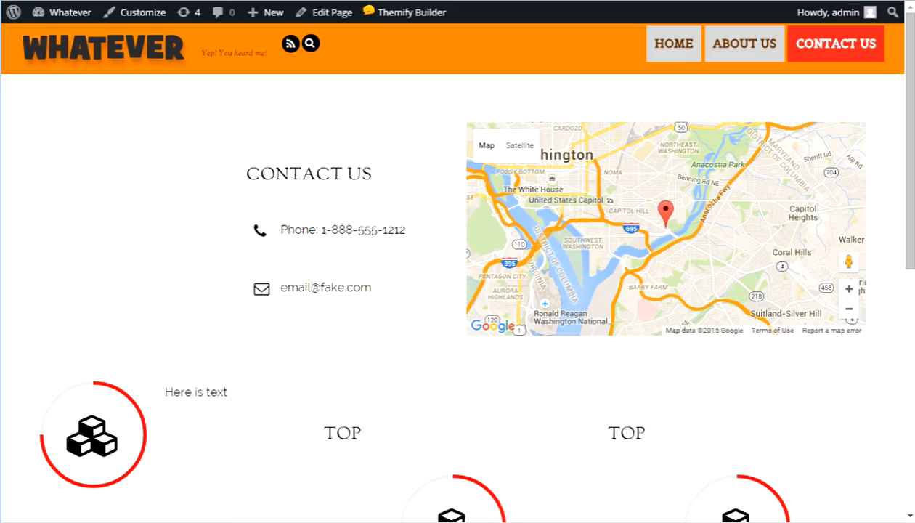
Save the builder layout and refresh the published page to check the Social Widget area below the Features.
key(F5)
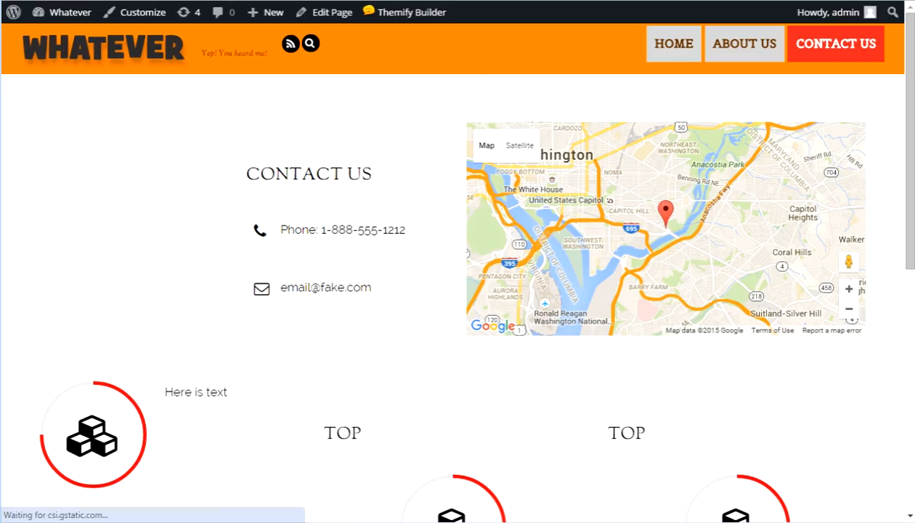
scroll(812, 238, down, 5)
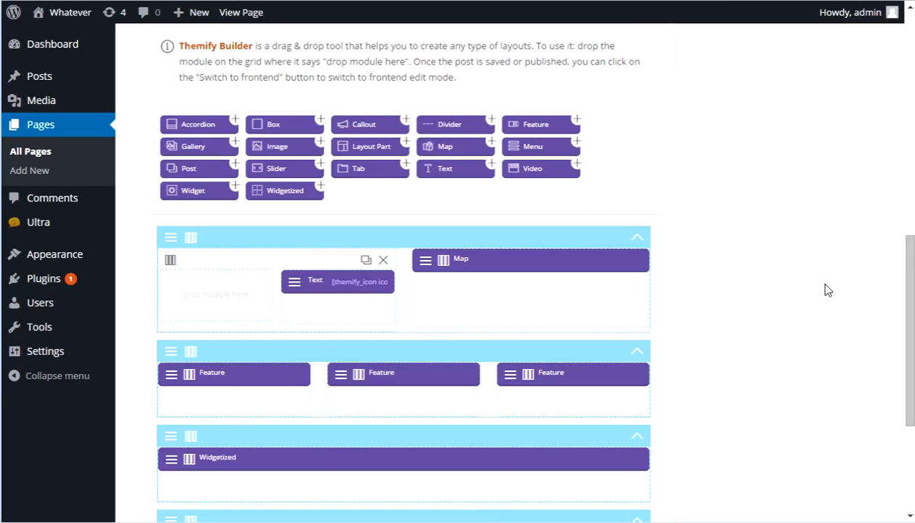
scroll(827, 290, down, 4)
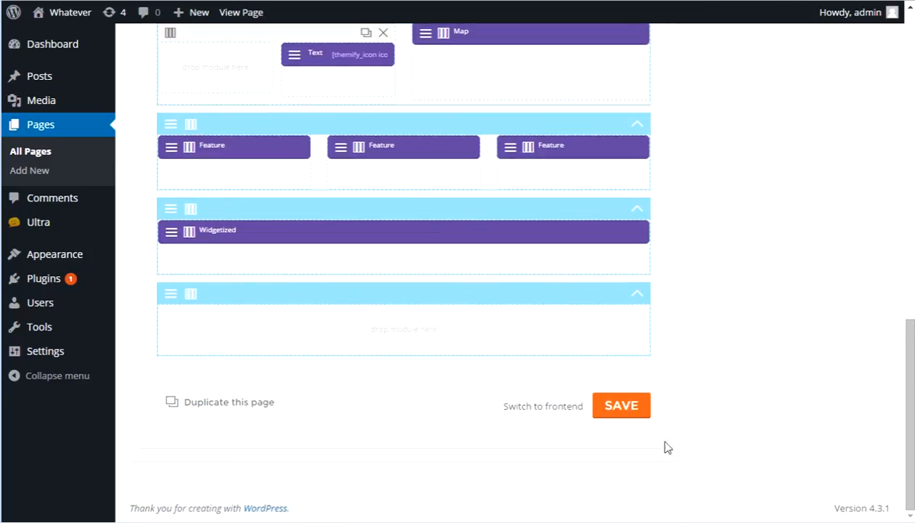
click(745, 360)
key(ctrl+s)
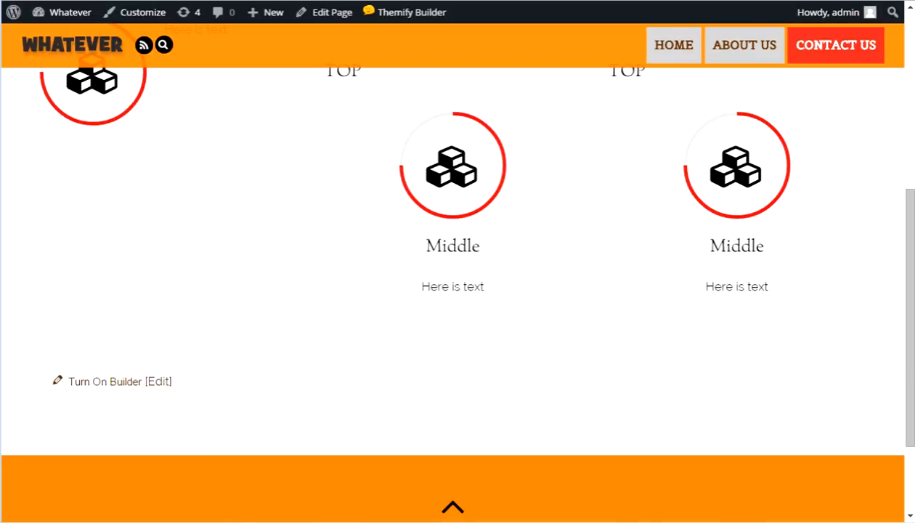
key(F5)
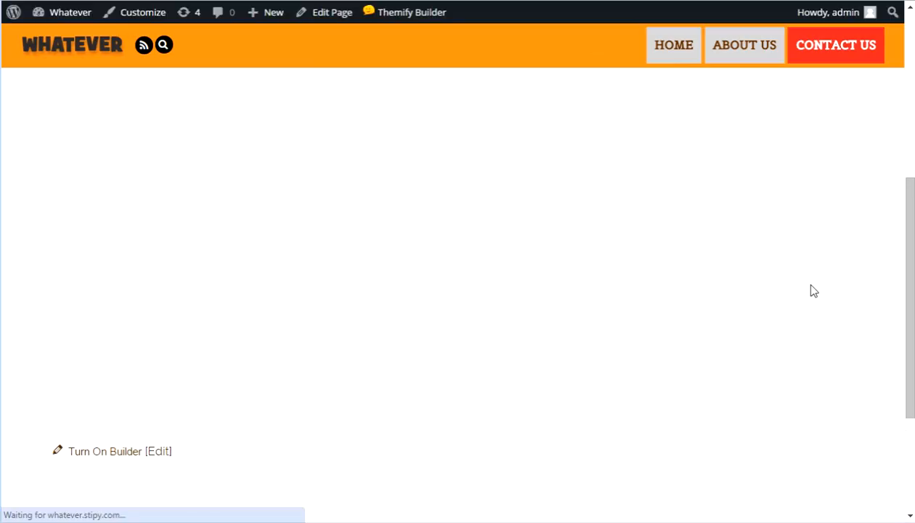
scroll(804, 303, up, 4)
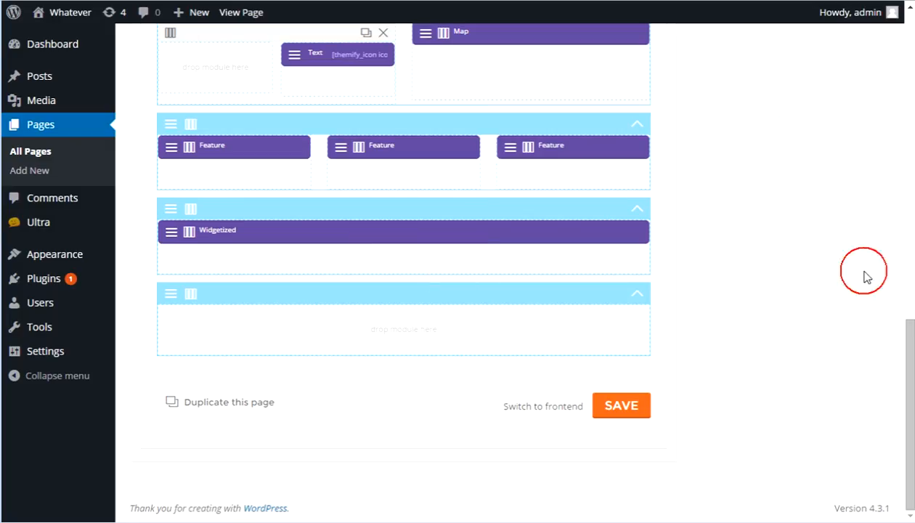
scroll(814, 349, up, 4)
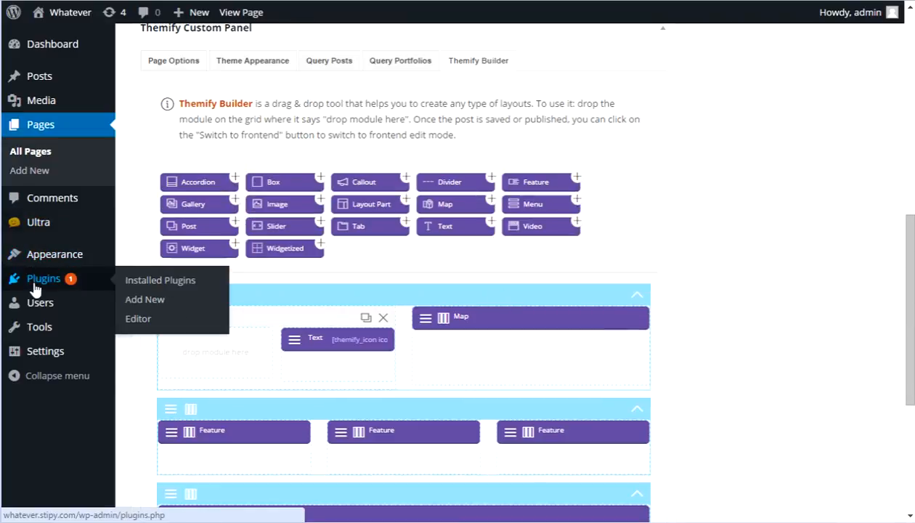
mouse_move(38, 264)
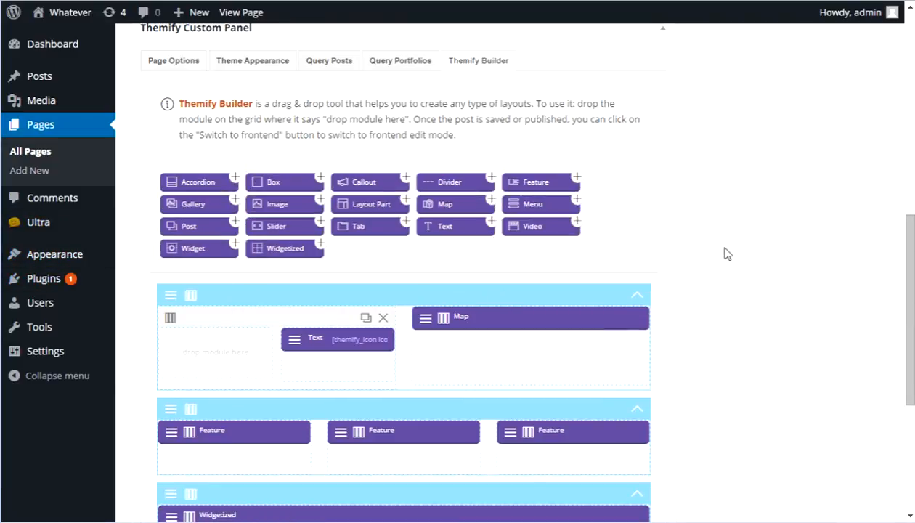
scroll(728, 254, down, 2)
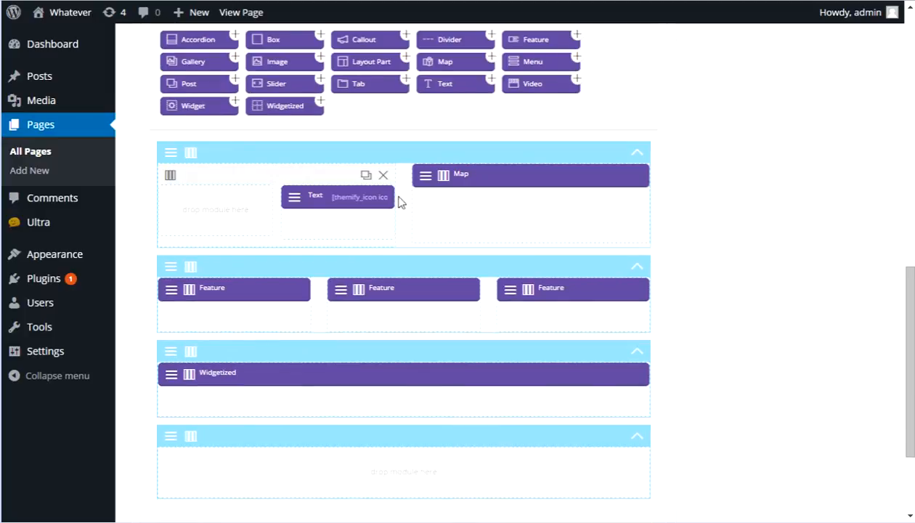
mouse_move(62, 231)
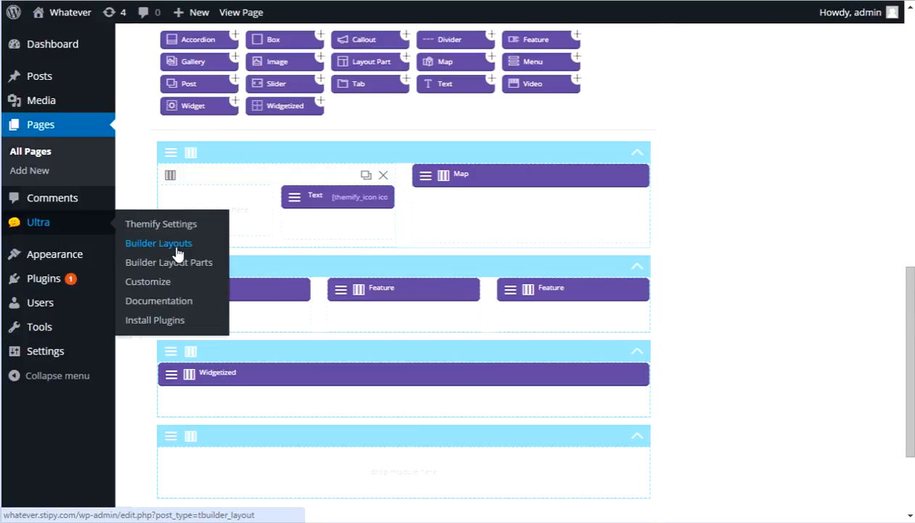